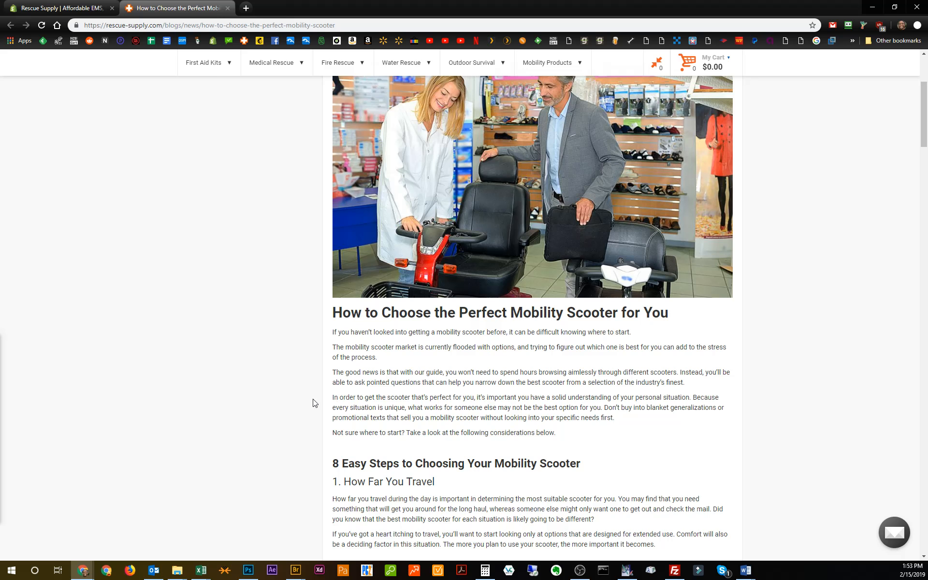
Read through the published "How to Choose the Perfect Mobility Scooter" article down to The Bottom Line and close it.
scroll(312, 404, down, 13)
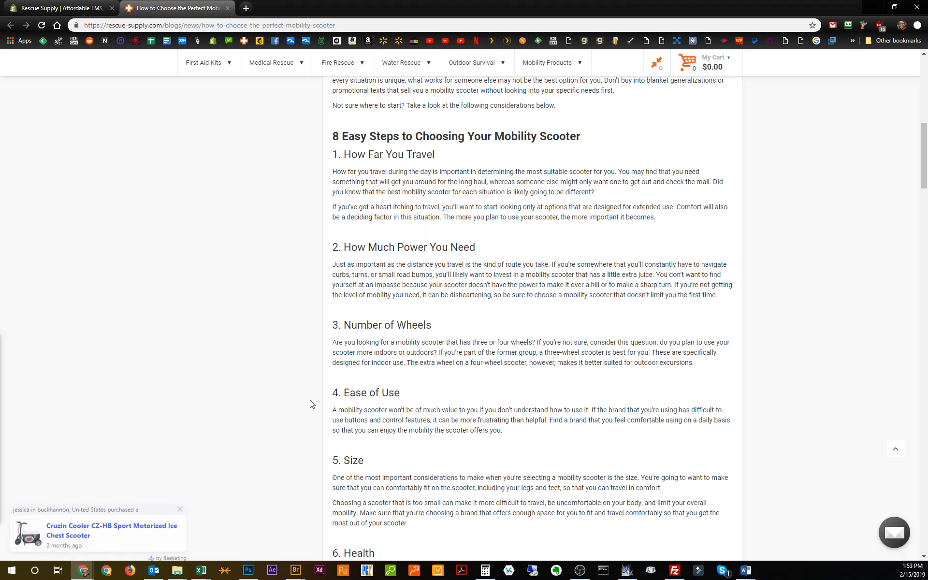
scroll(312, 404, down, 11)
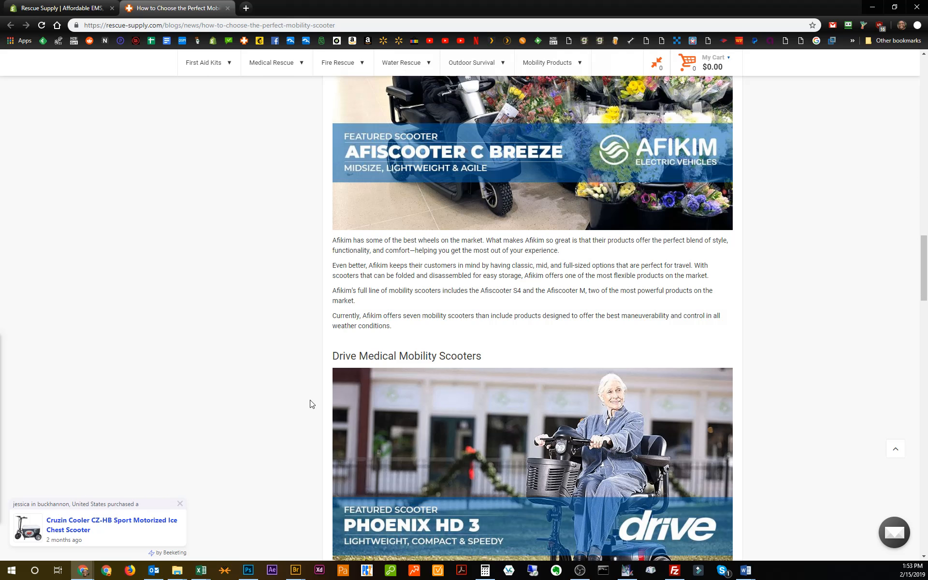
scroll(312, 404, down, 8)
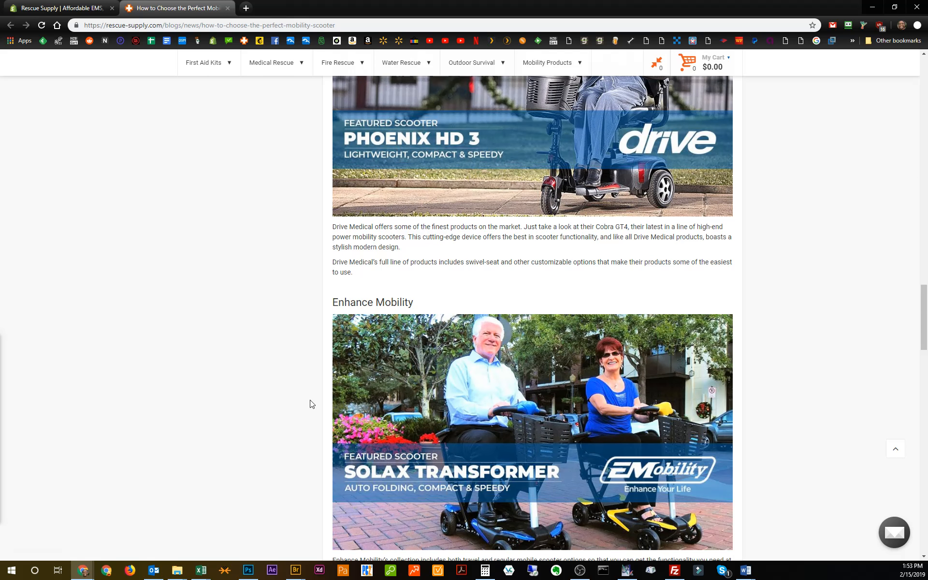
scroll(312, 404, down, 10)
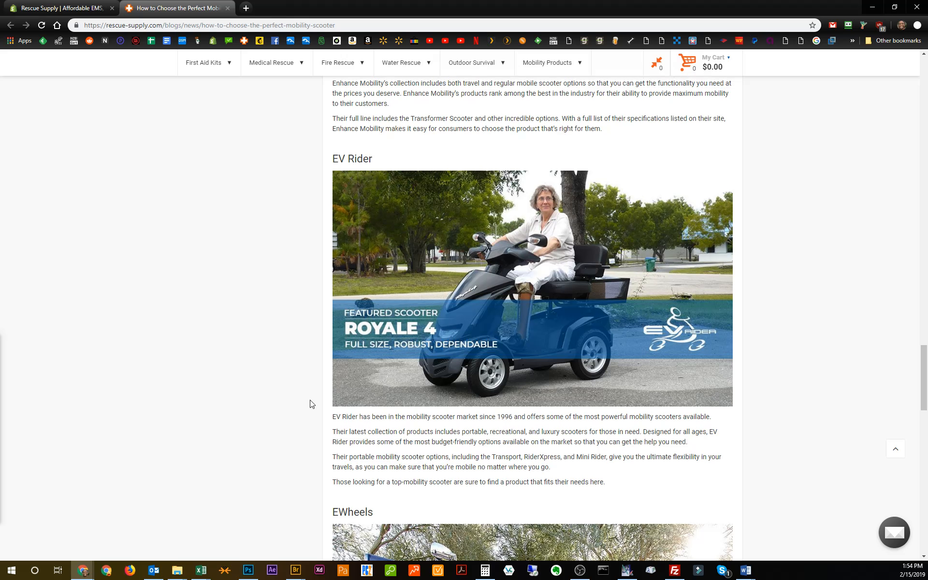
scroll(312, 404, down, 11)
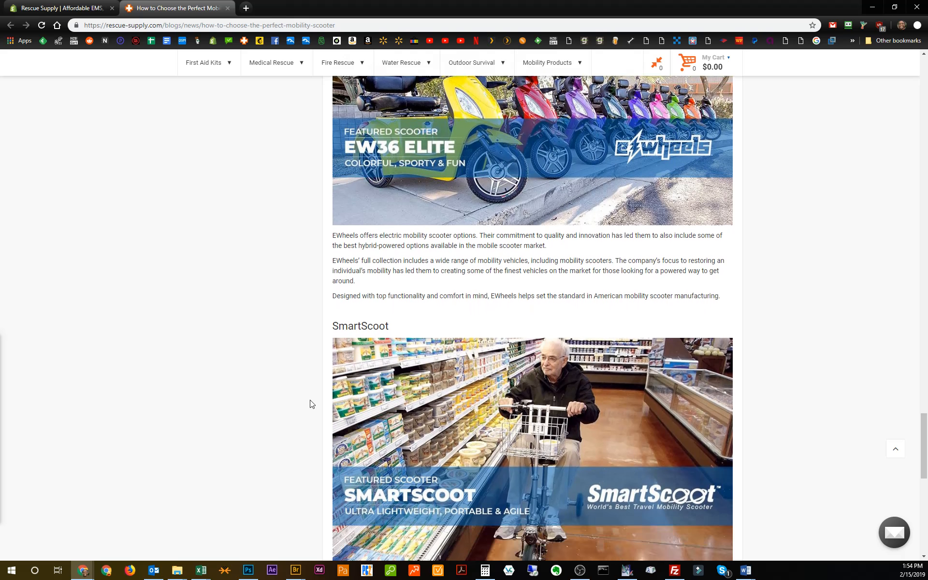
scroll(312, 403, down, 3)
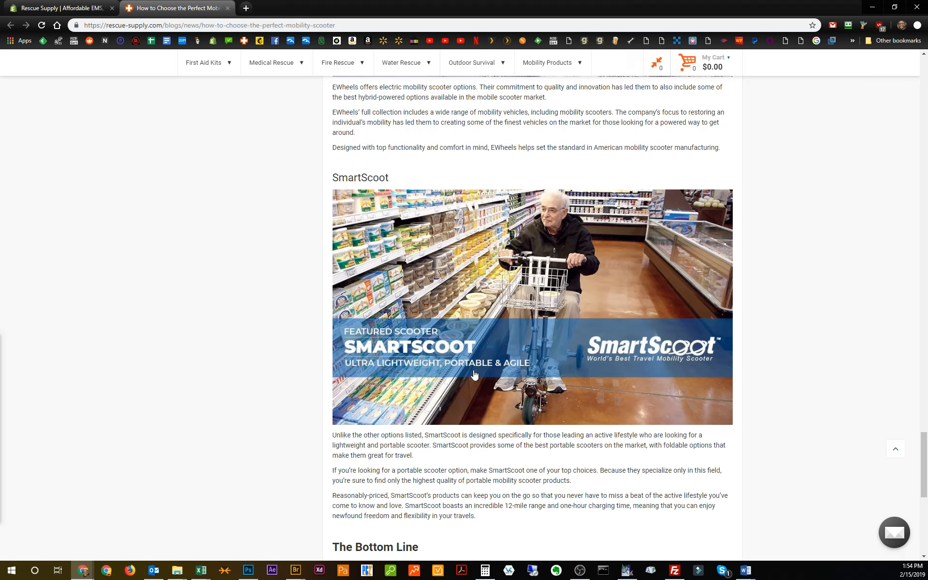
scroll(317, 425, down, 5)
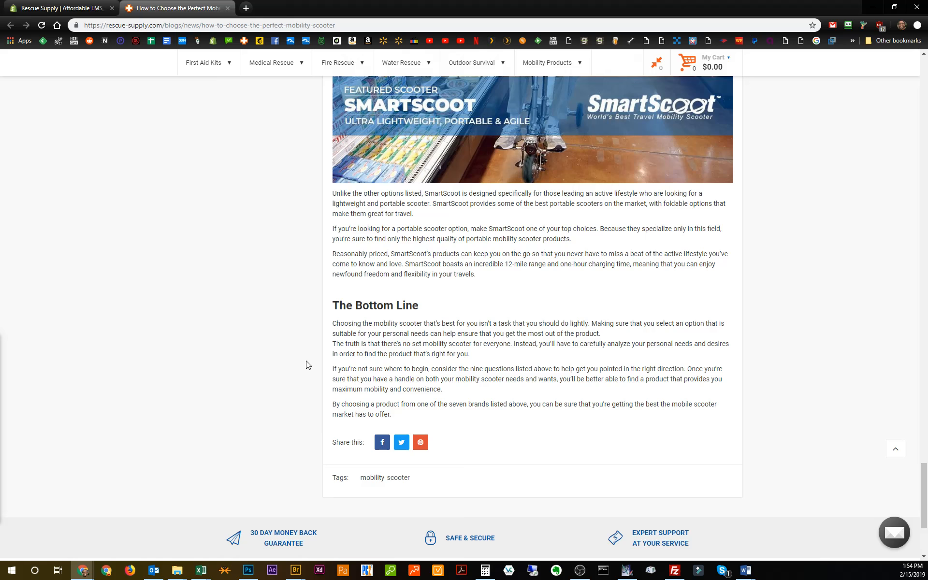
scroll(306, 365, up, 12)
scroll(329, 357, up, 20)
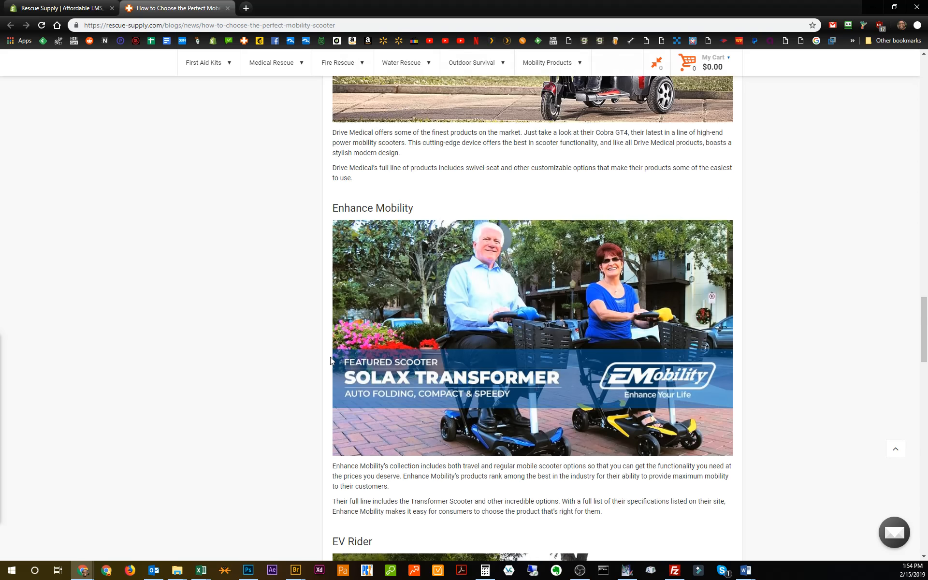
click(228, 9)
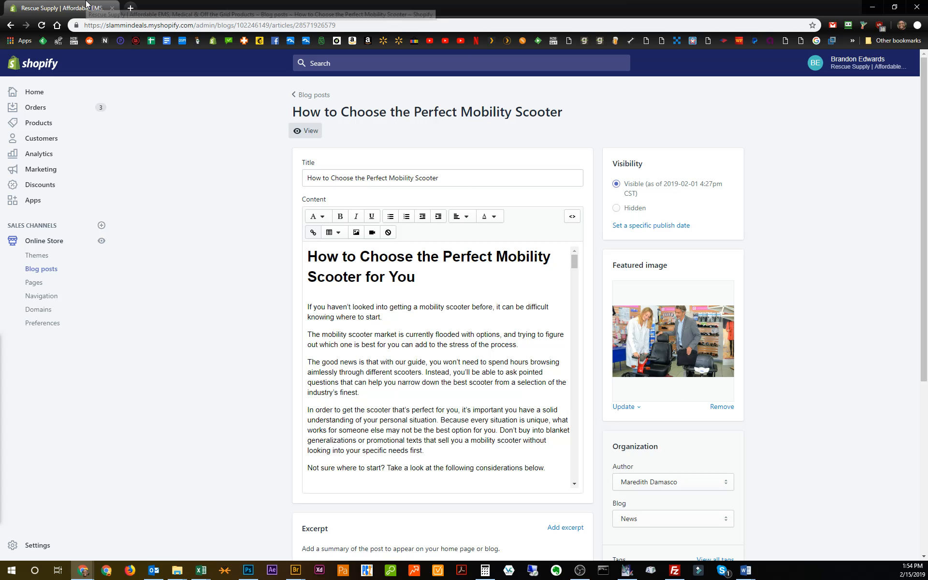
Return to the blog post list, and examine the article draft in mobility scooter.docx in Word.
click(310, 95)
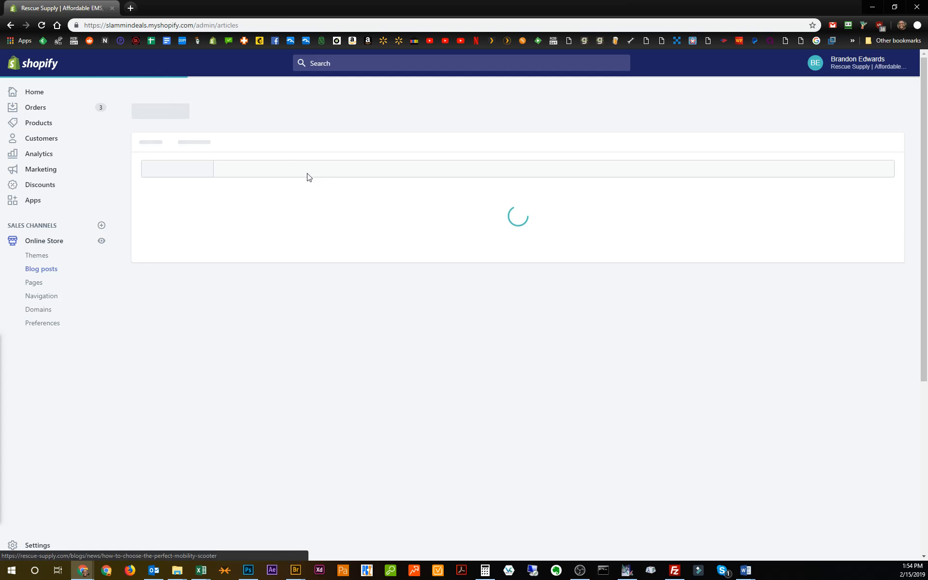
key(alt+Tab)
double_click(57, 215)
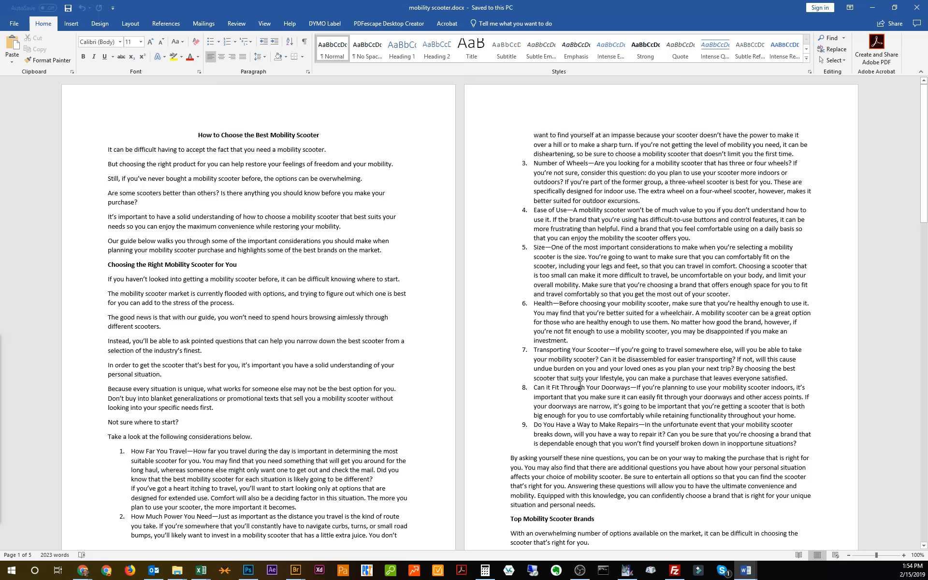
scroll(325, 364, down, 6)
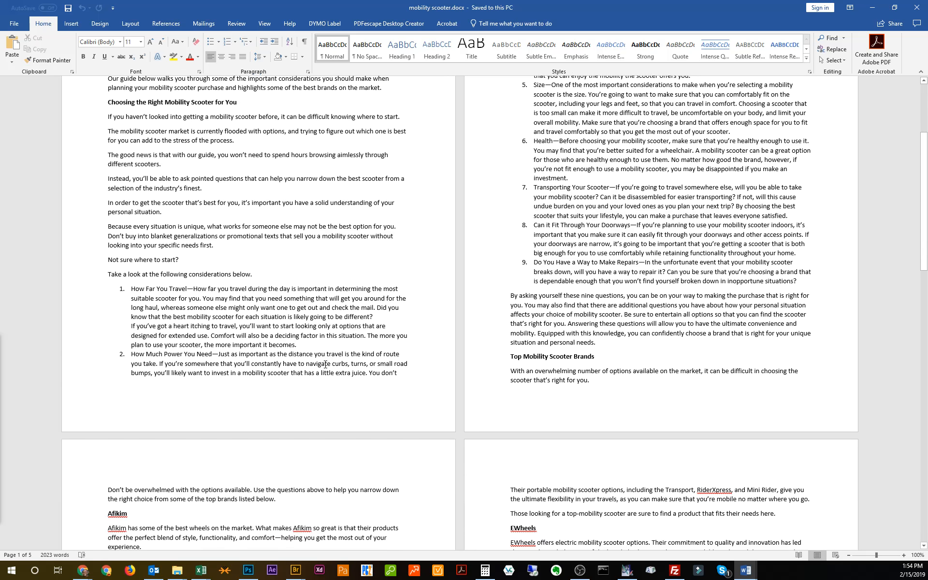
scroll(325, 364, up, 6)
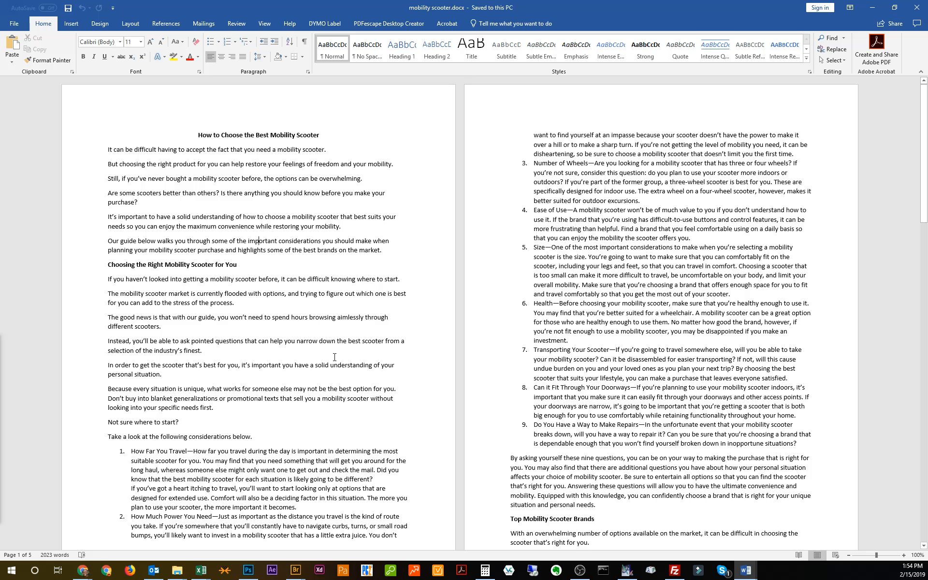
drag(599, 5, 0, 143)
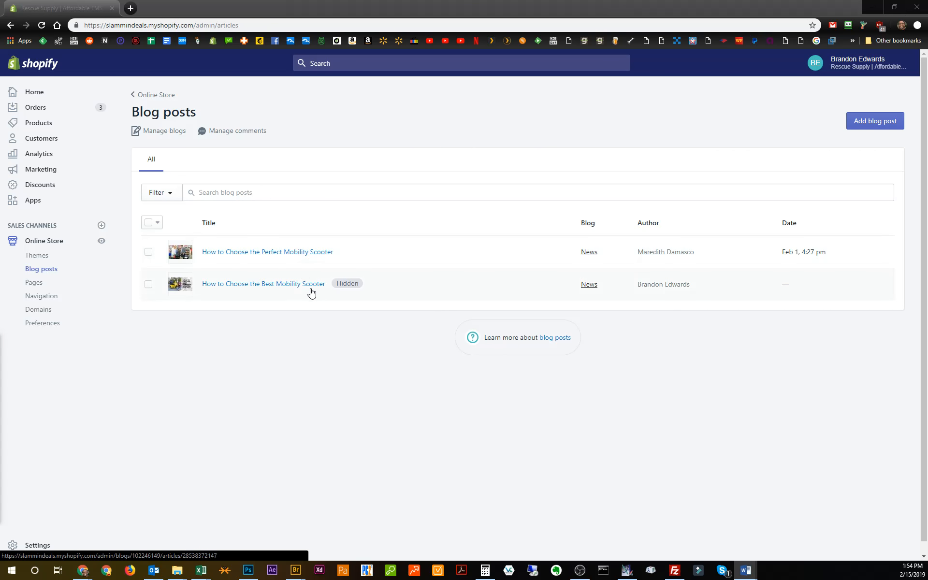
Copy the entire HTML source of the "How to Choose the Perfect Mobility Scooter" post's content and return to the blog post list.
click(307, 253)
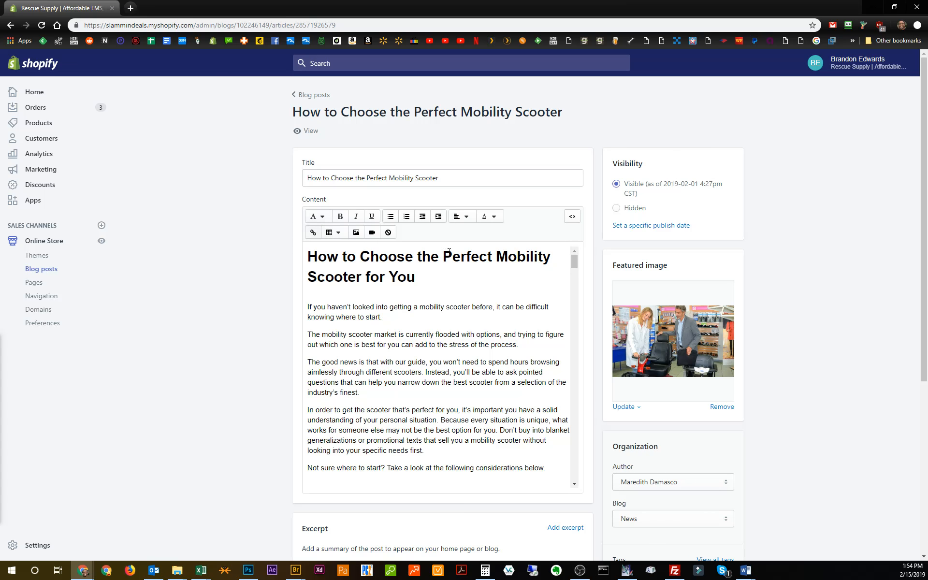
click(572, 218)
key(ctrl+a)
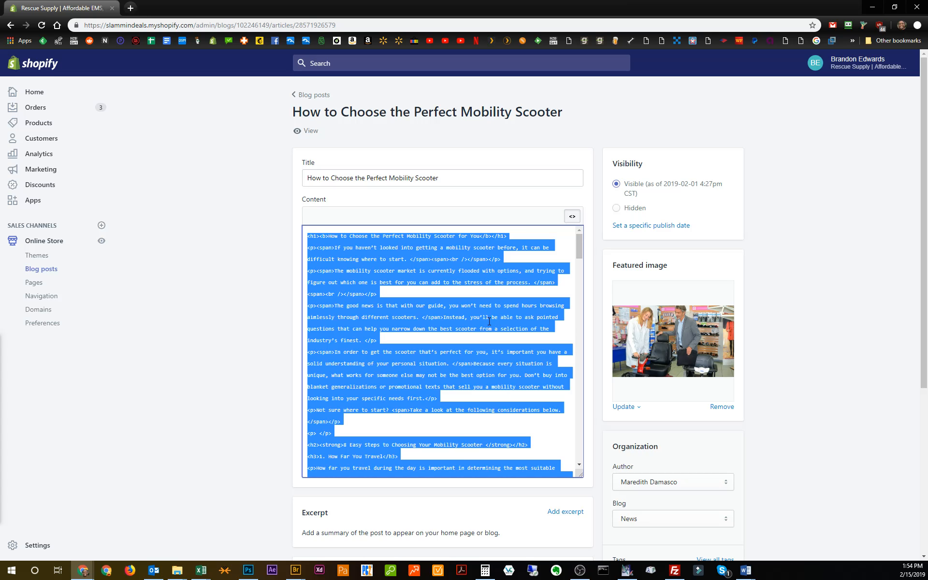
click(572, 216)
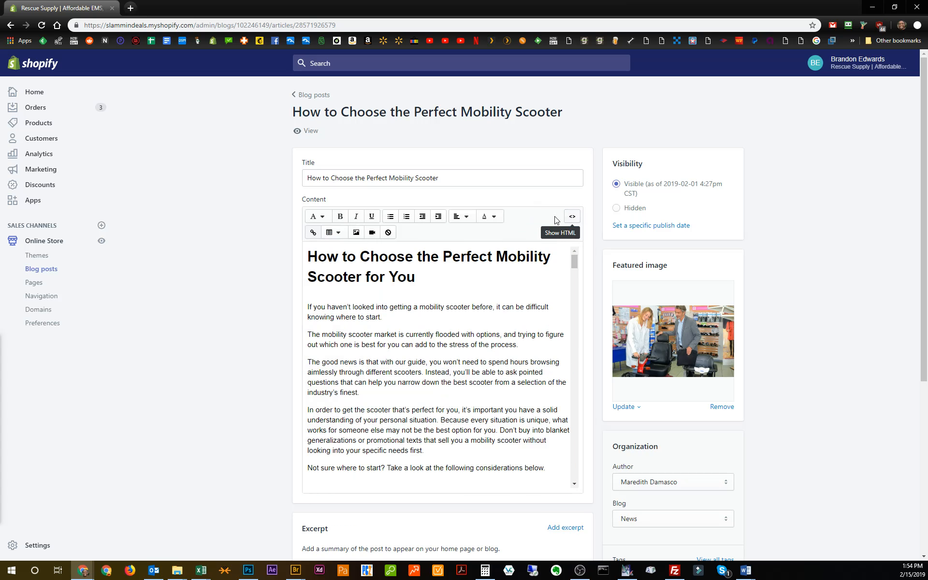
click(310, 95)
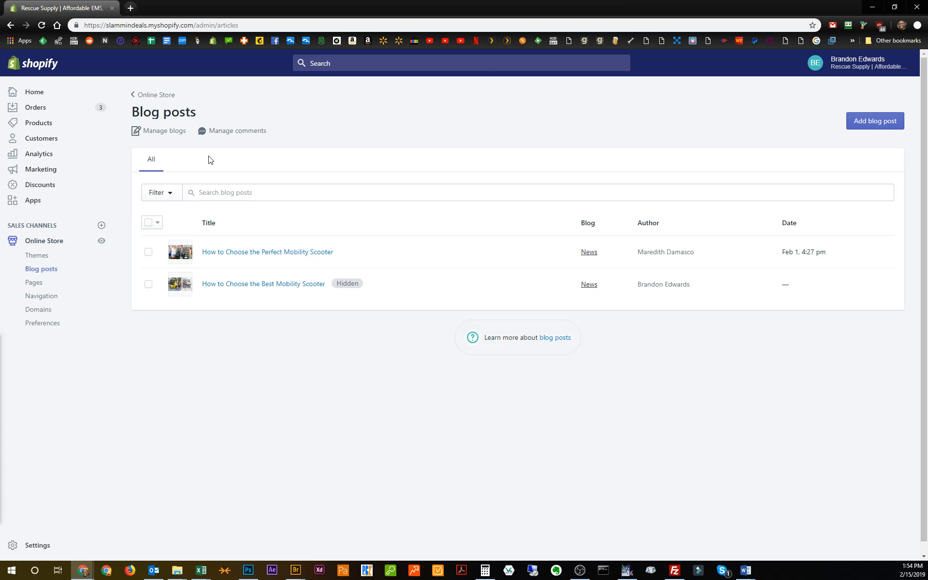
Add a new blog post with the title "Test".
click(876, 124)
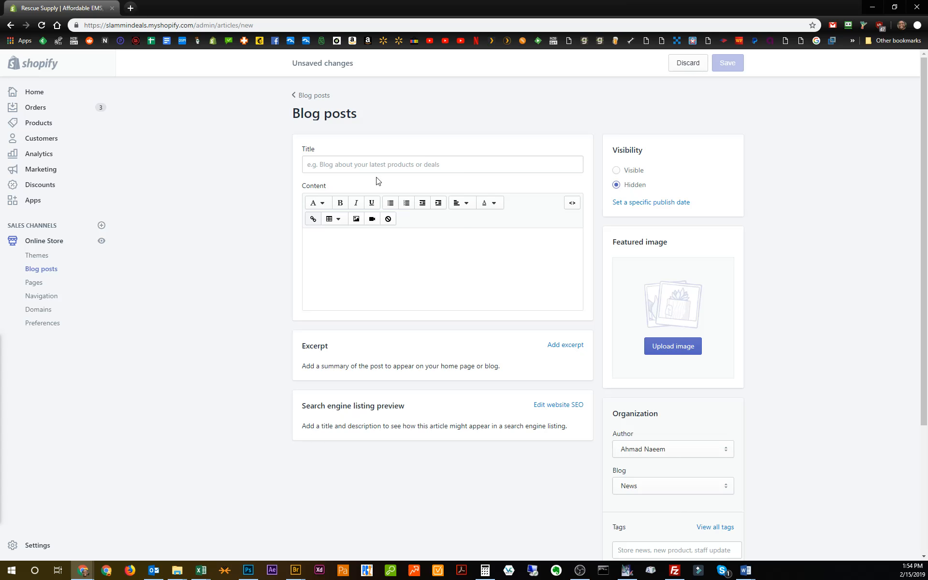
click(380, 166)
text(Test)
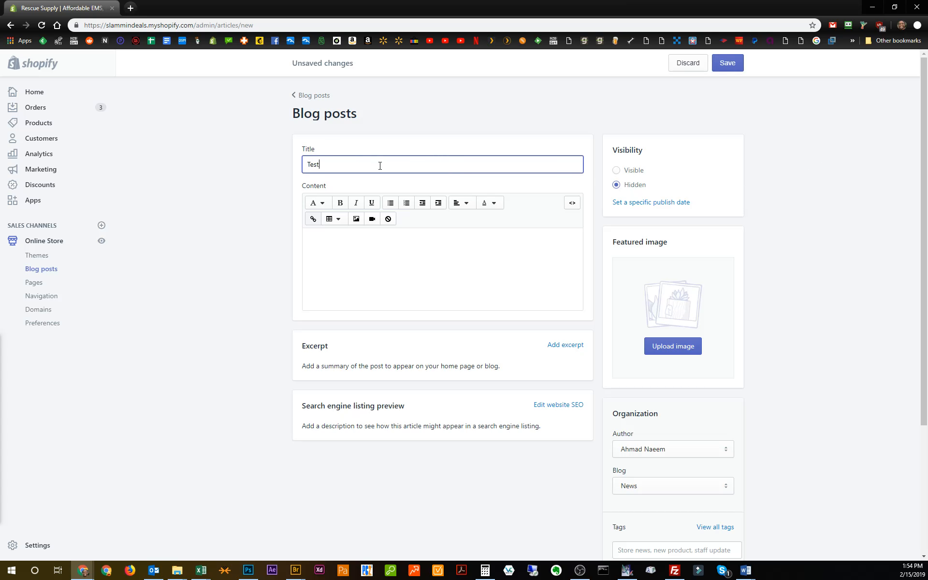
Paste the copied HTML source into the new post's content and review it in the formatted view.
click(377, 250)
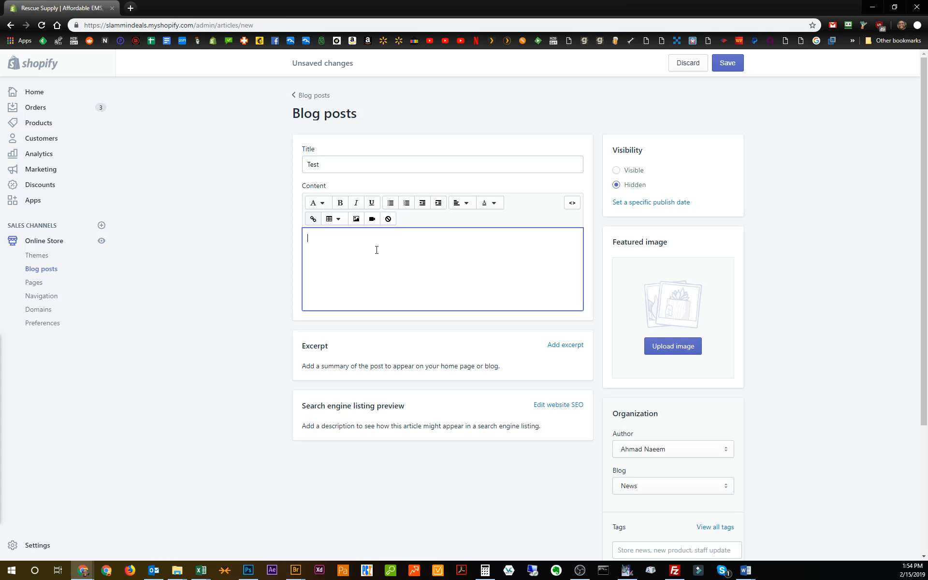
click(573, 204)
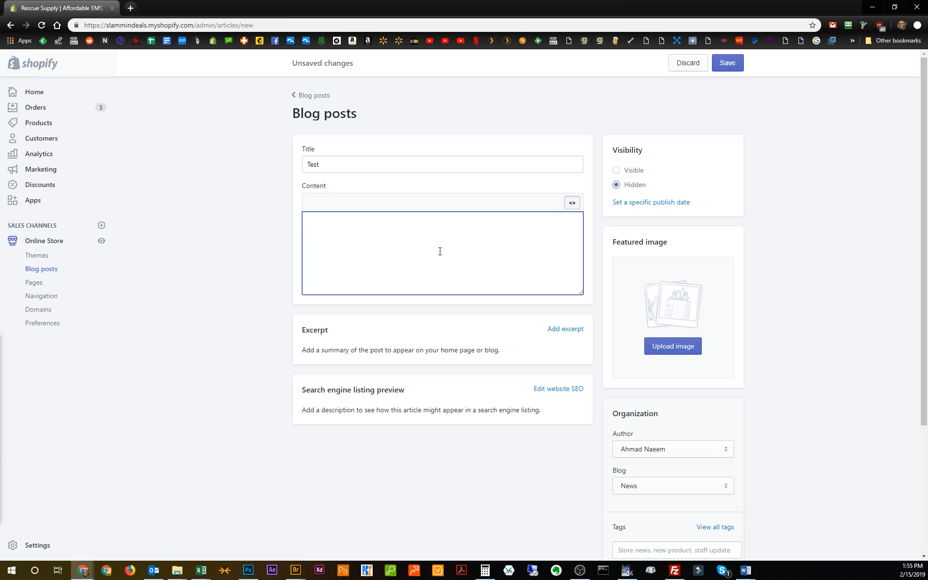
key(ctrl+v)
click(574, 203)
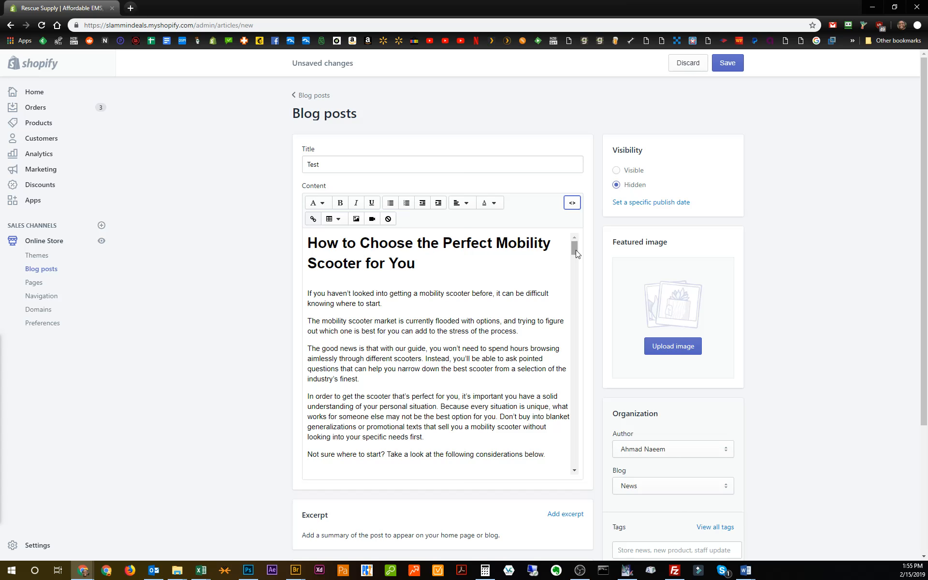
drag(576, 253, 576, 252)
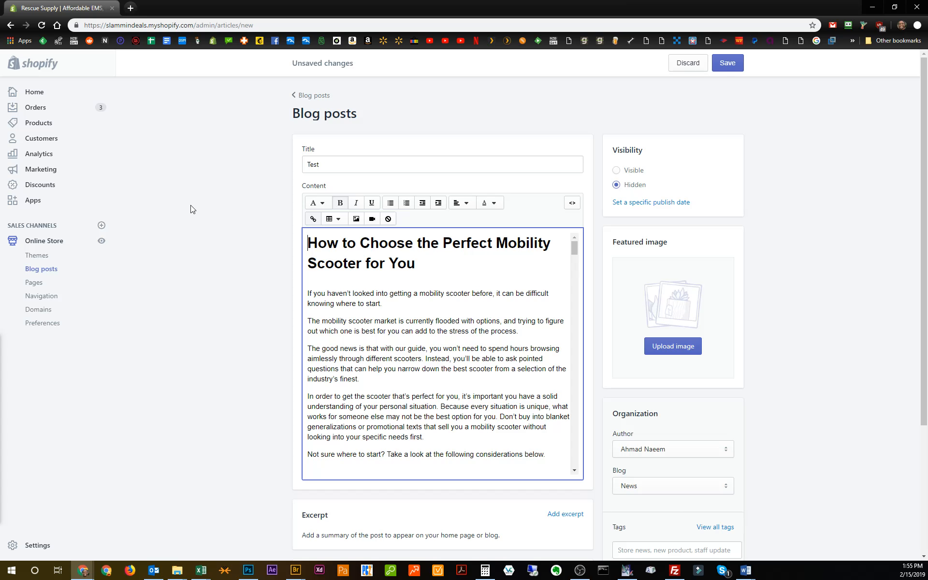
scroll(458, 328, down, 10)
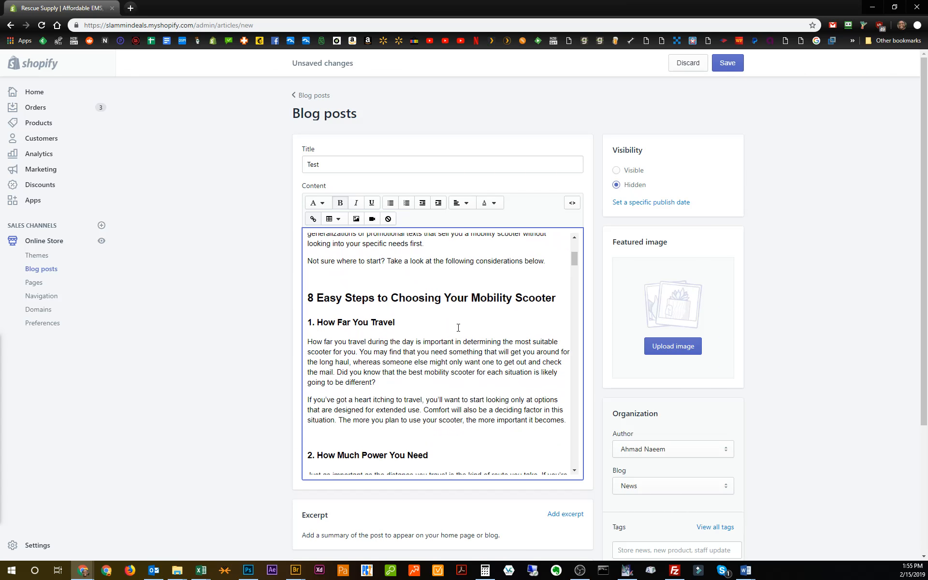
scroll(459, 328, up, 4)
scroll(458, 328, up, 6)
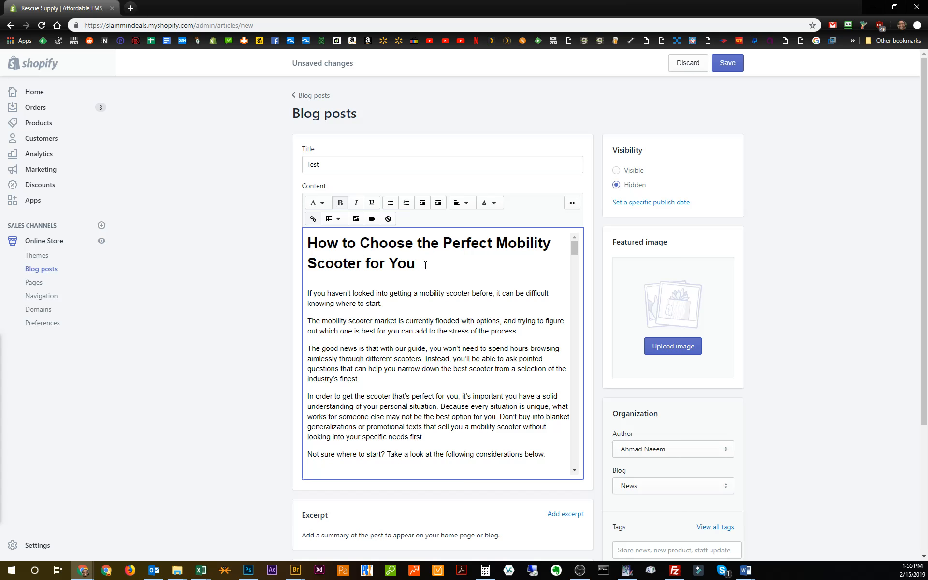
Toggle the Heading 1 format off and back on for the line "How to Choose the Perfect Mobility Scooter for You".
drag(421, 263, 309, 243)
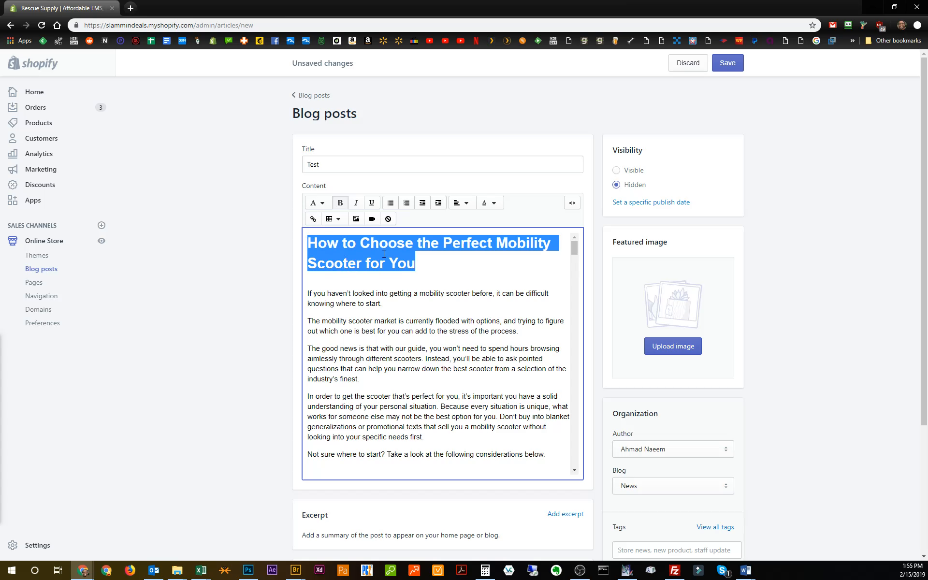
click(323, 208)
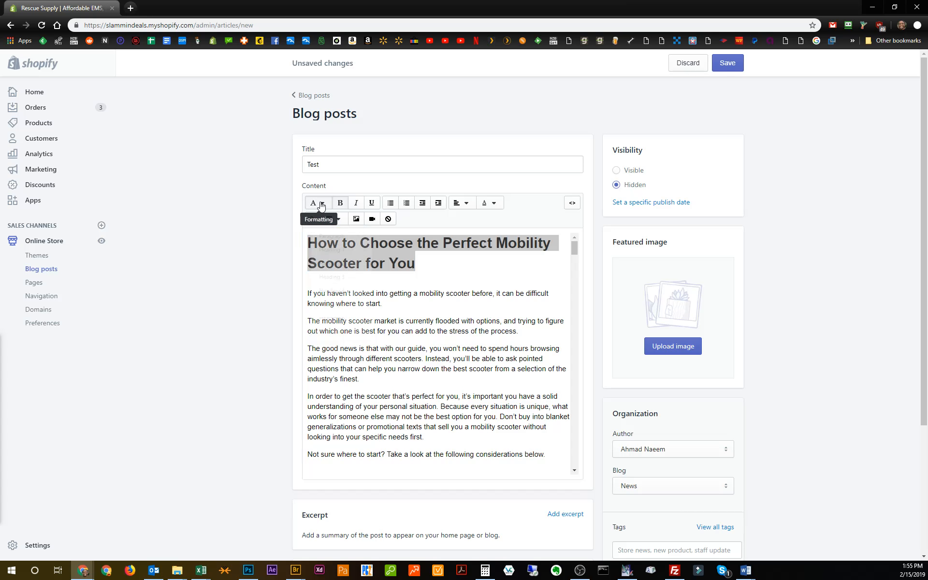
click(339, 242)
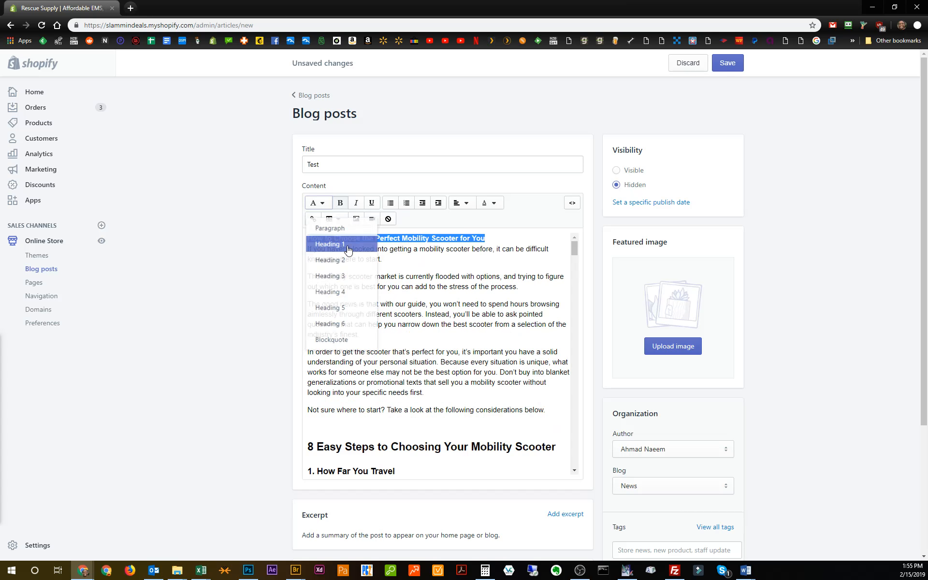
click(319, 203)
click(324, 243)
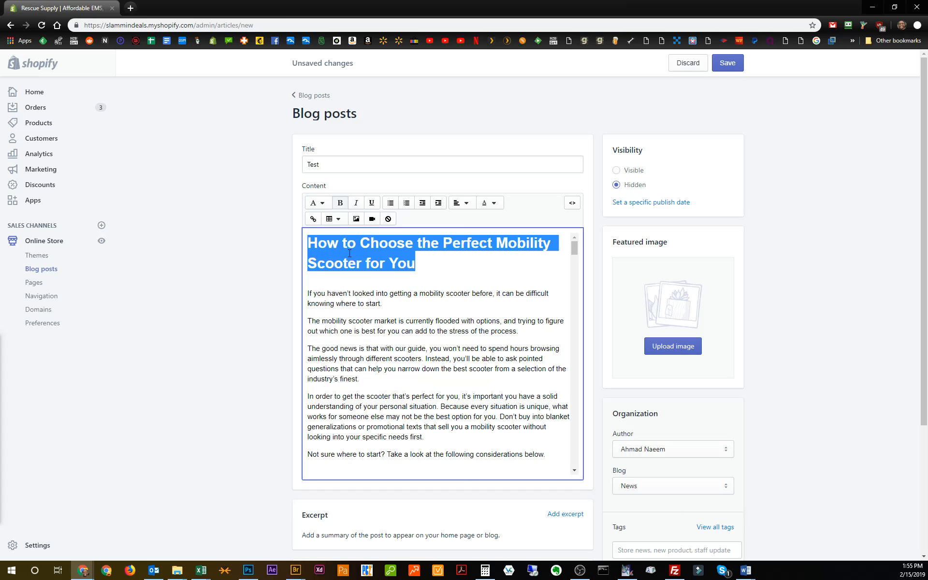
Select the introductory paragraphs under the main heading and look through the text formats available for them.
click(434, 293)
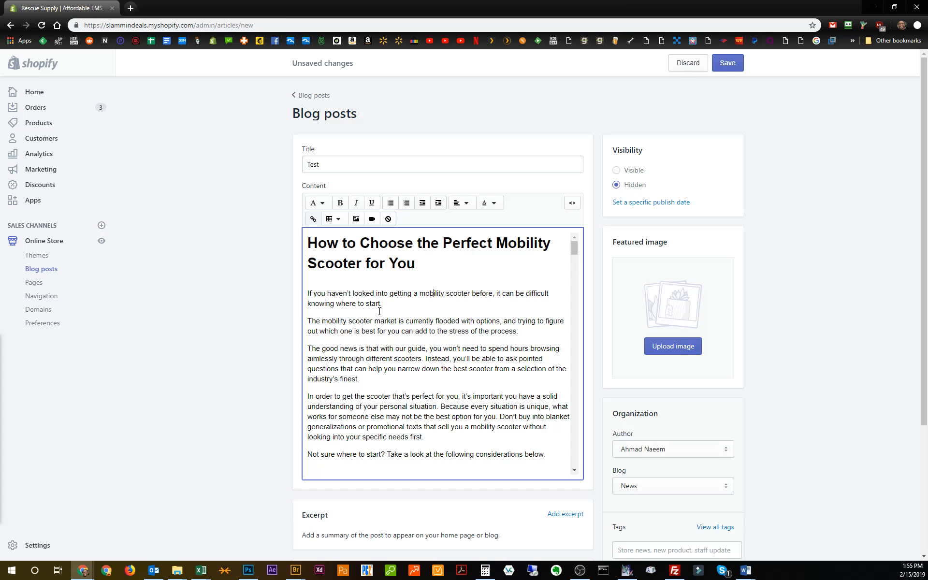
drag(337, 293, 420, 439)
click(420, 439)
scroll(522, 445, down, 1)
scroll(522, 444, up, 1)
drag(545, 456, 303, 295)
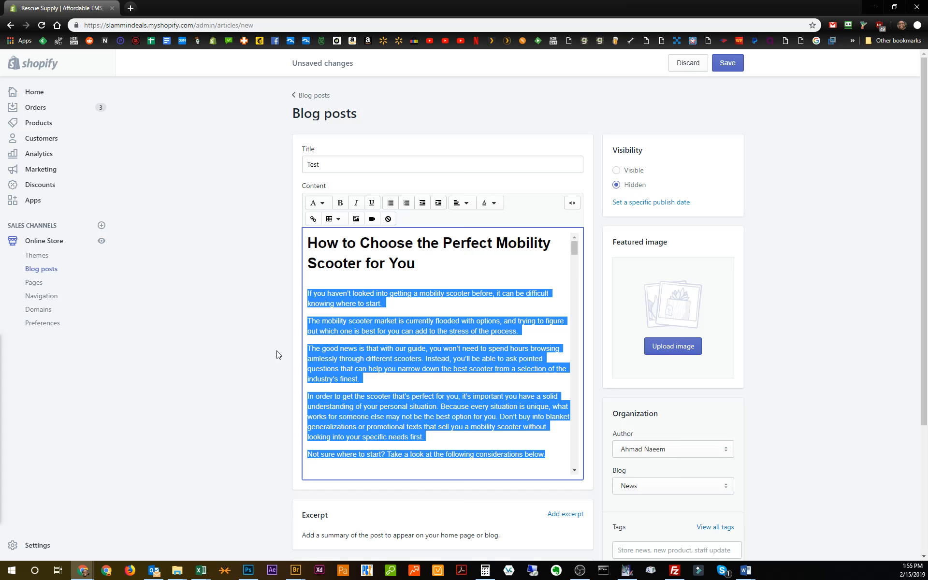
click(315, 203)
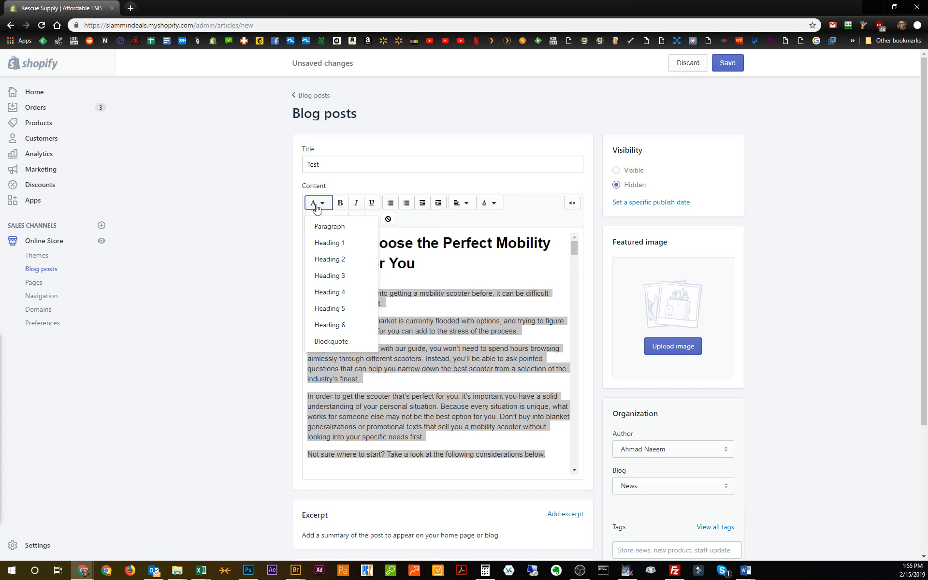
click(416, 317)
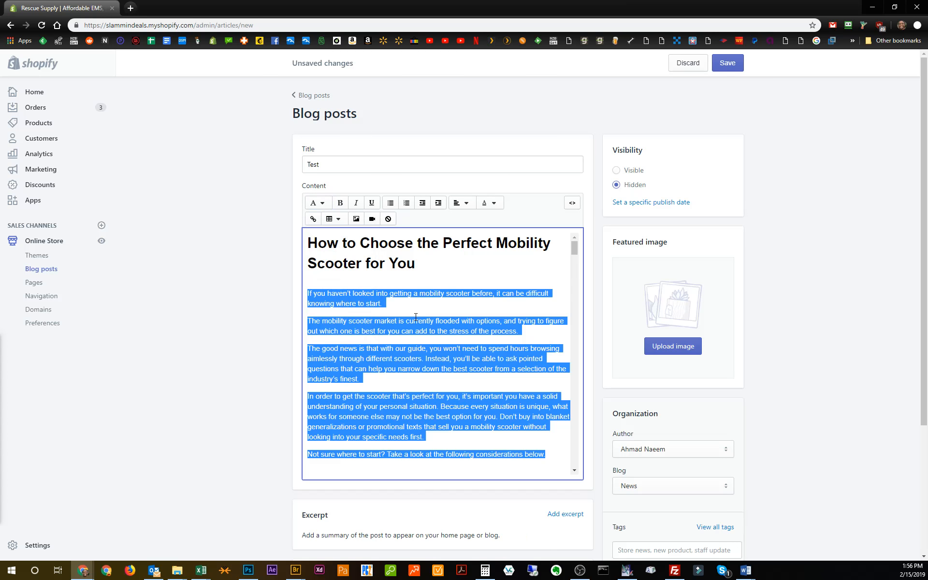
Select the subheading "8 Easy Steps to Choosing Your Mobility Scooter" and look at the Heading 2 option among the text formats.
scroll(416, 317, down, 3)
drag(561, 347, 309, 347)
click(323, 203)
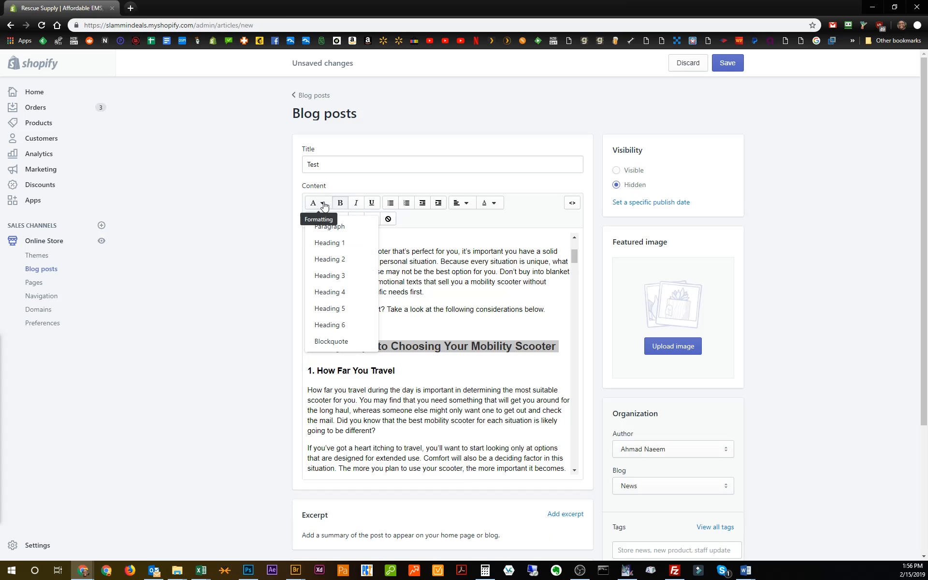
click(325, 206)
click(325, 205)
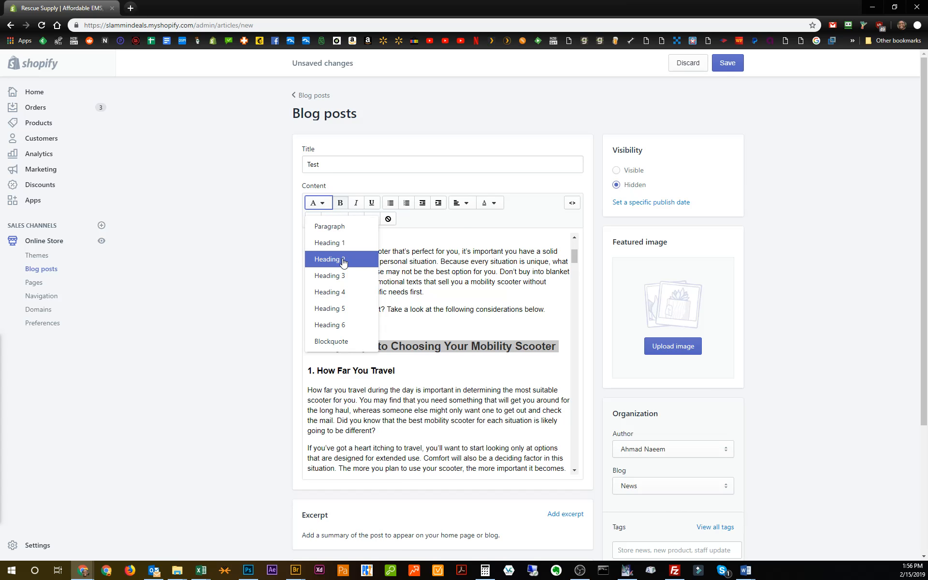
Select the section title "1. How Far You Travel" and look at the Heading 3 option among the text formats.
drag(396, 371, 308, 371)
click(319, 203)
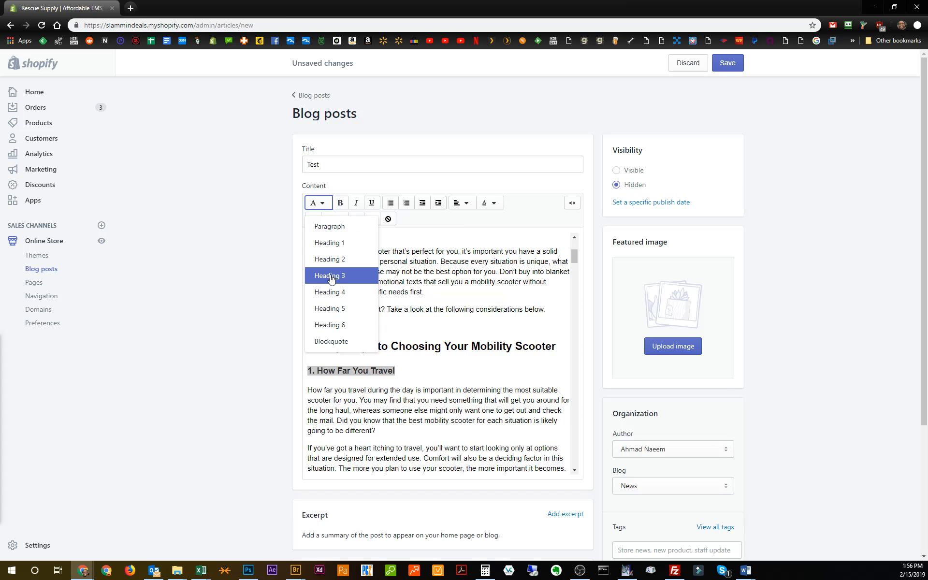
click(312, 272)
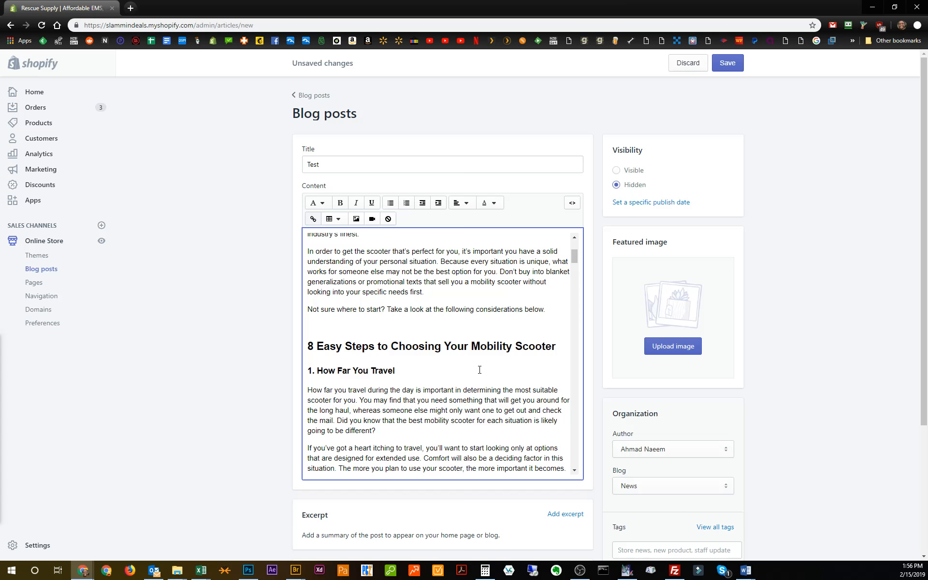
Look through the article's introduction and its numbered section titles to examine how the headings and paragraphs are structured.
scroll(333, 262, up, 3)
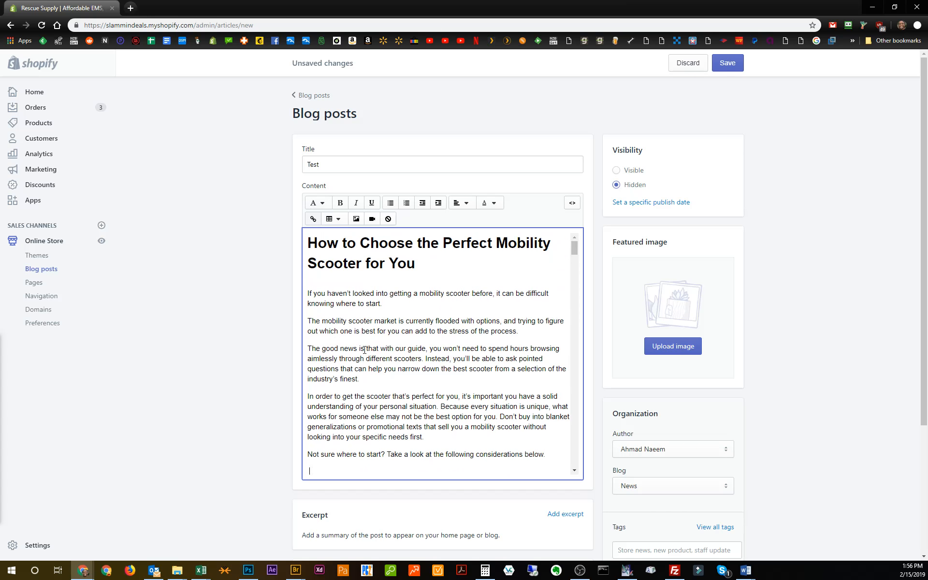
scroll(374, 348, down, 4)
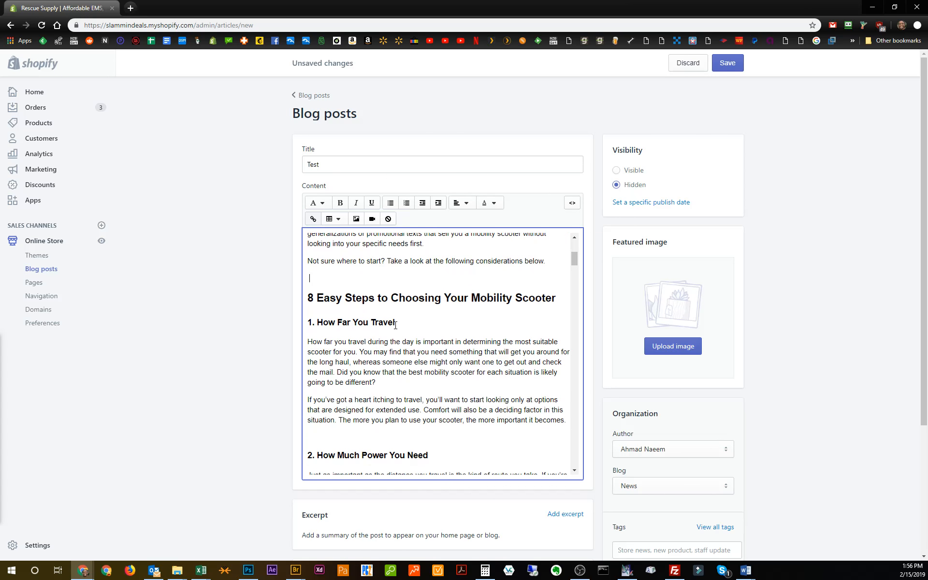
scroll(399, 383, down, 14)
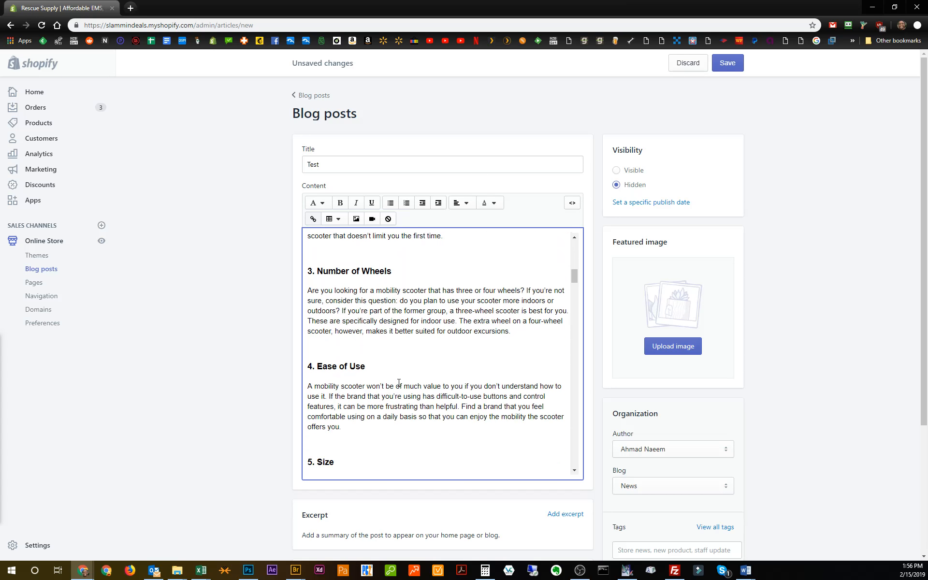
scroll(398, 380, up, 12)
scroll(394, 372, up, 3)
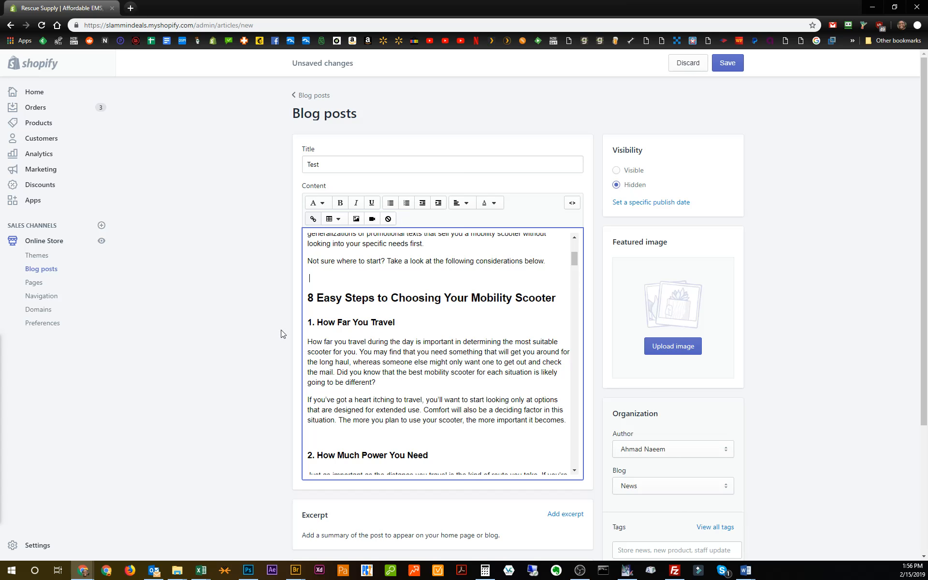
scroll(380, 344, down, 5)
scroll(380, 345, down, 2)
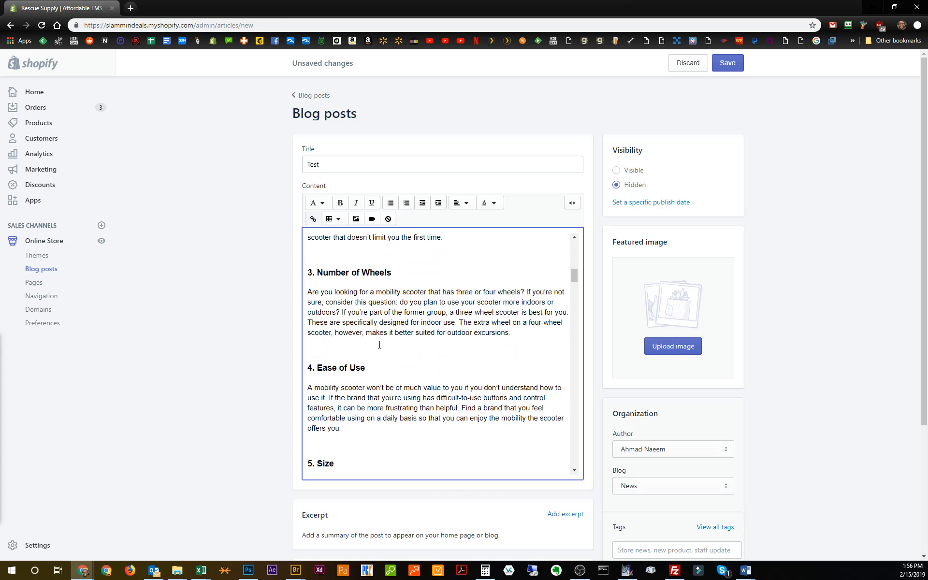
Switch to Word to view the original article in mobility scooter.docx, and return to the formatted blog post for comparison.
drag(1, 92, 369, 4)
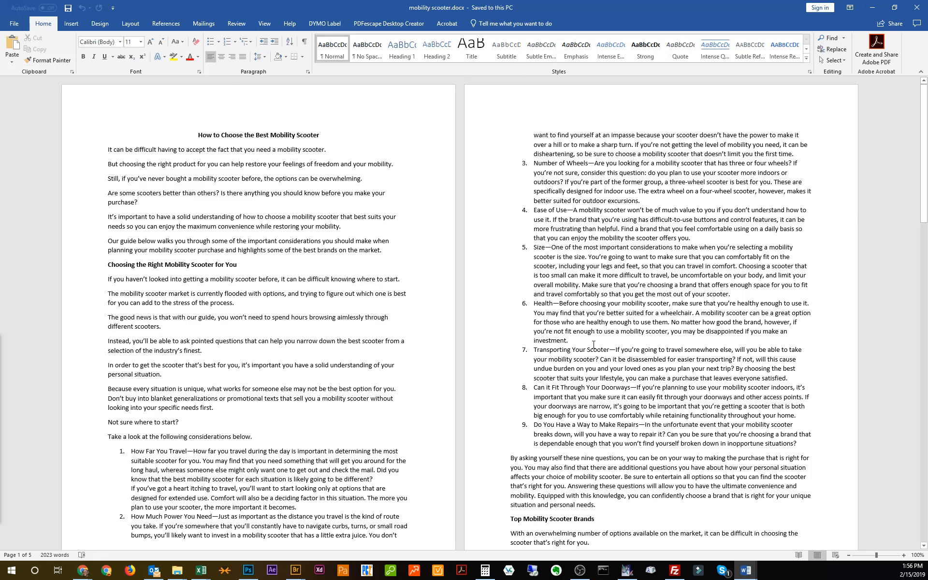
click(873, 7)
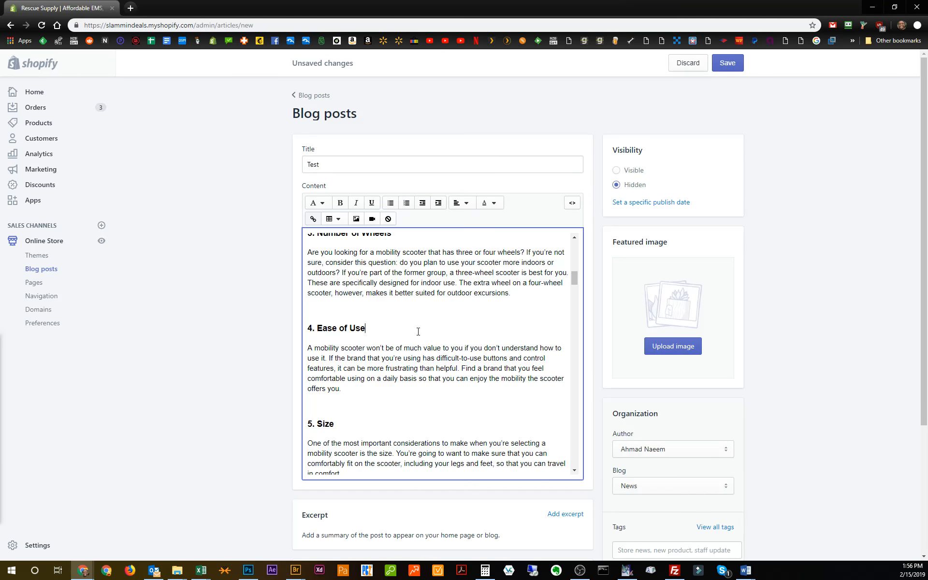
scroll(419, 331, up, 15)
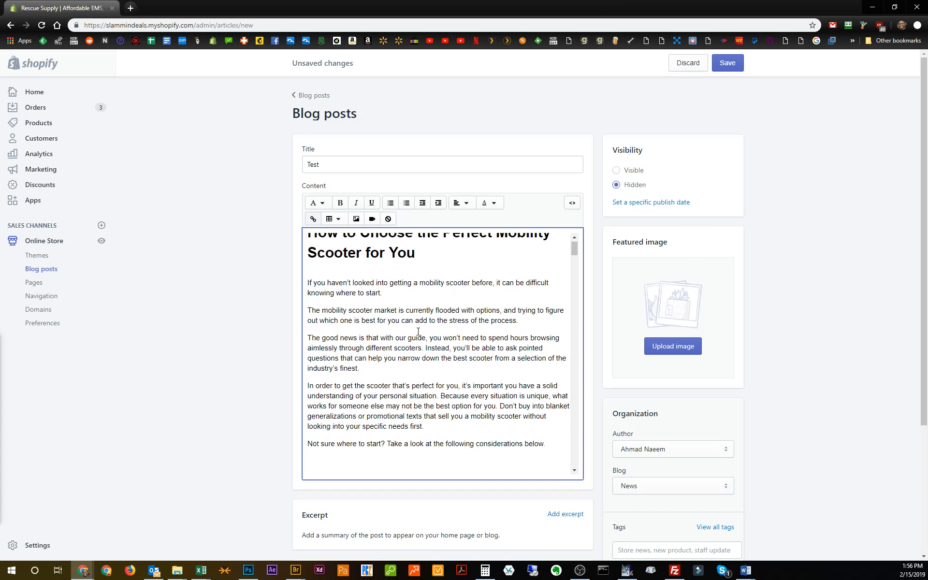
Locate the horizontal line above "Top Mobility Scooter Brands" and look for it in the content's HTML source.
scroll(417, 330, down, 3)
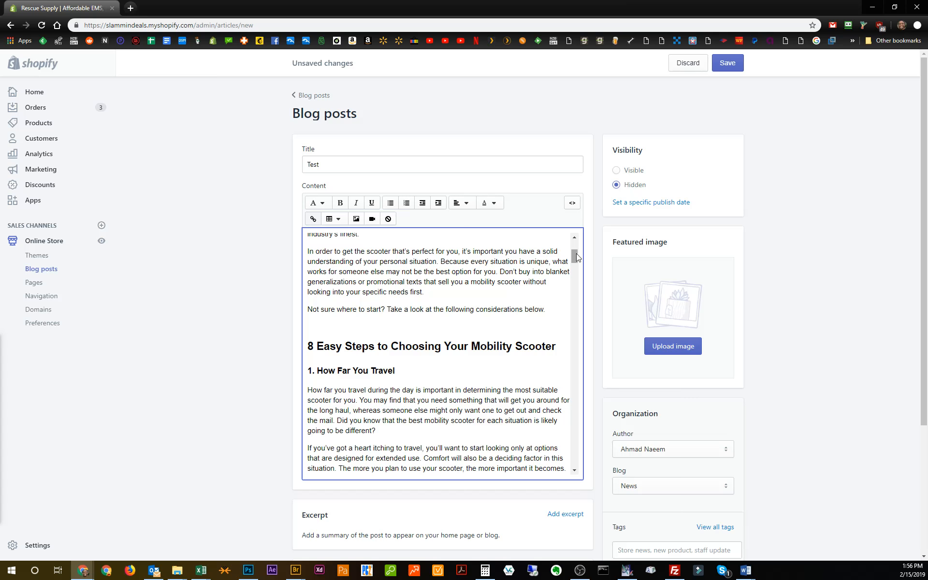
drag(576, 254, 592, 305)
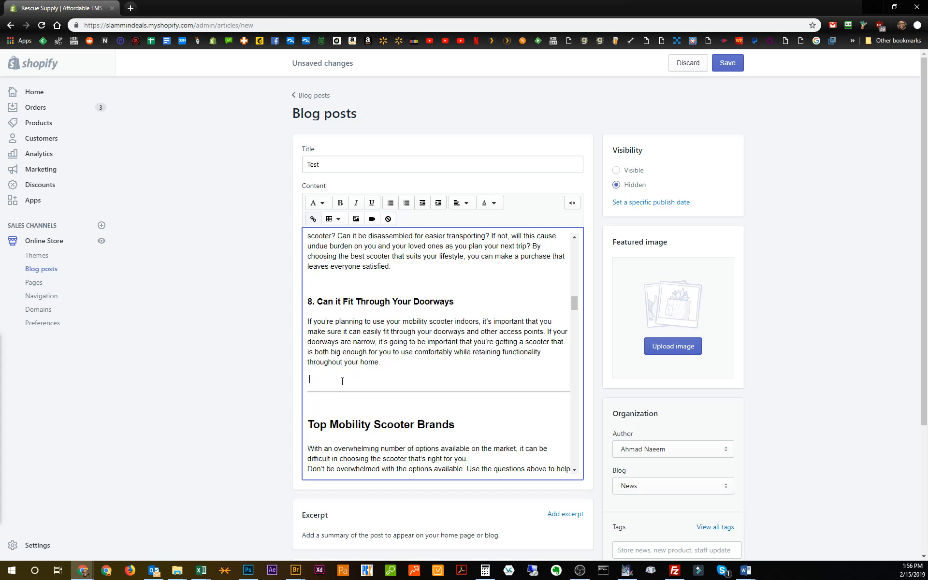
click(572, 203)
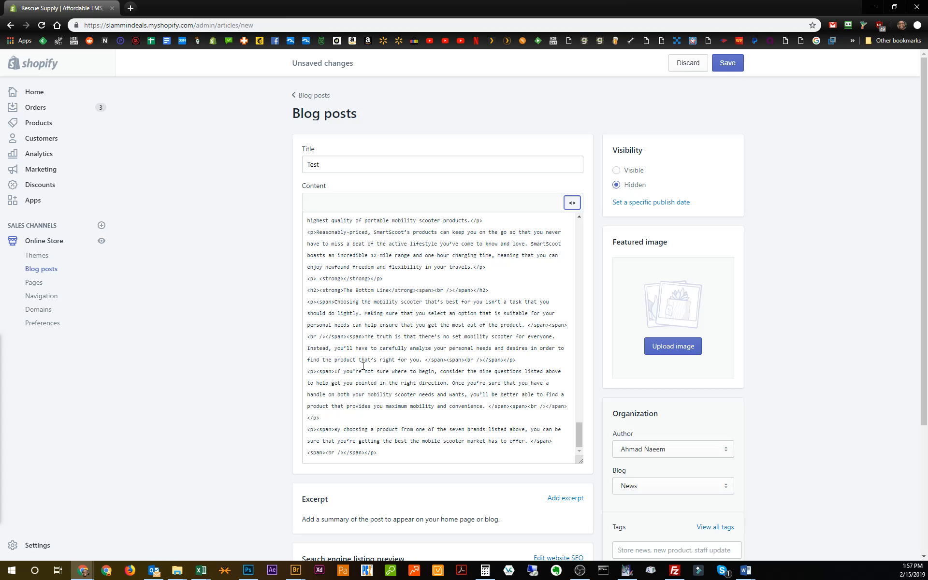
scroll(443, 378, up, 5)
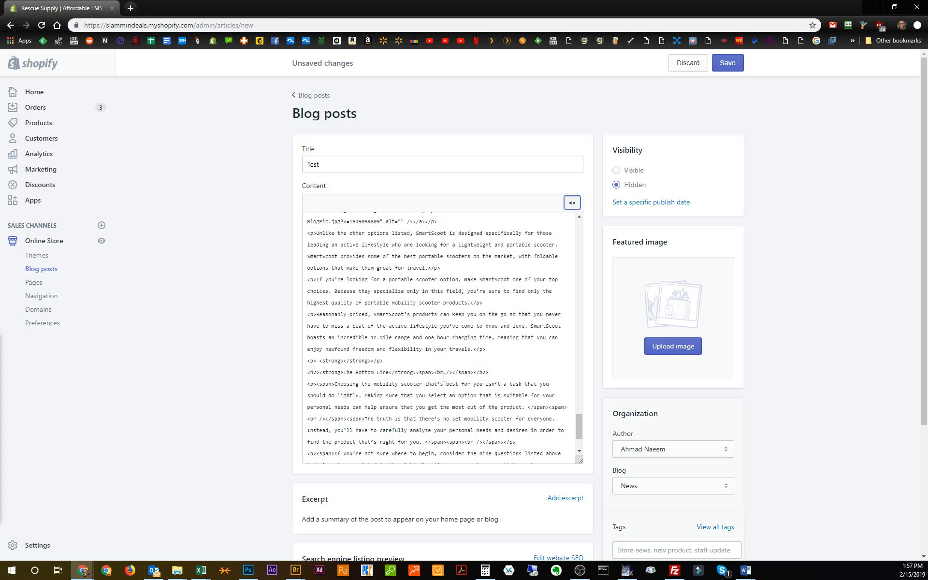
scroll(444, 377, up, 3)
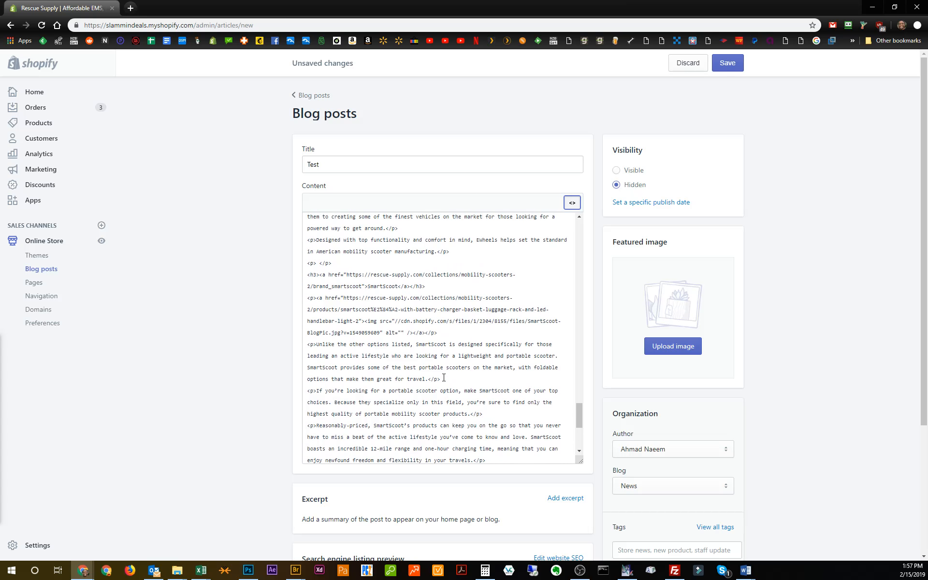
click(572, 202)
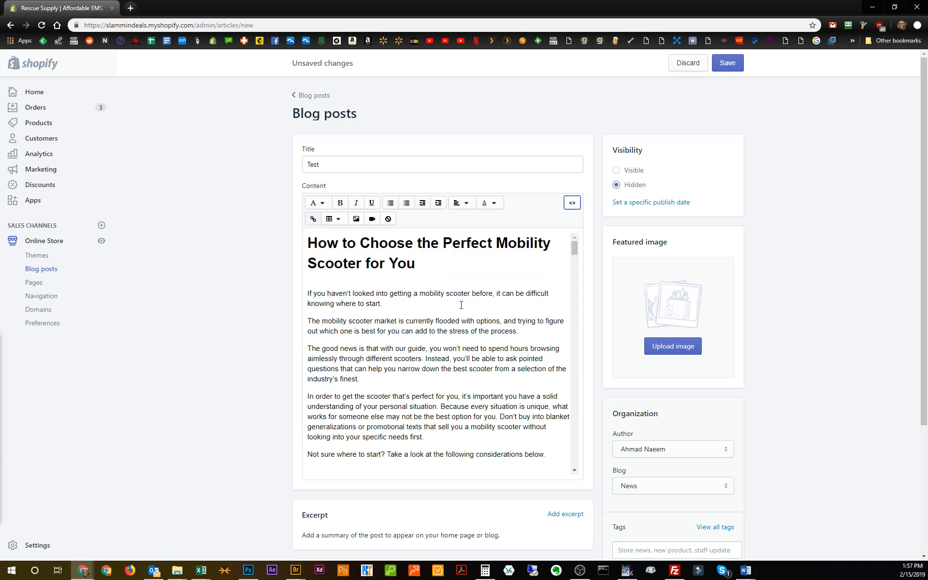
Copy "Top Mobility" from the "Top Mobility Scooter Brands" heading and search for it in the content's HTML source.
scroll(457, 328, down, 15)
scroll(457, 328, up, 1)
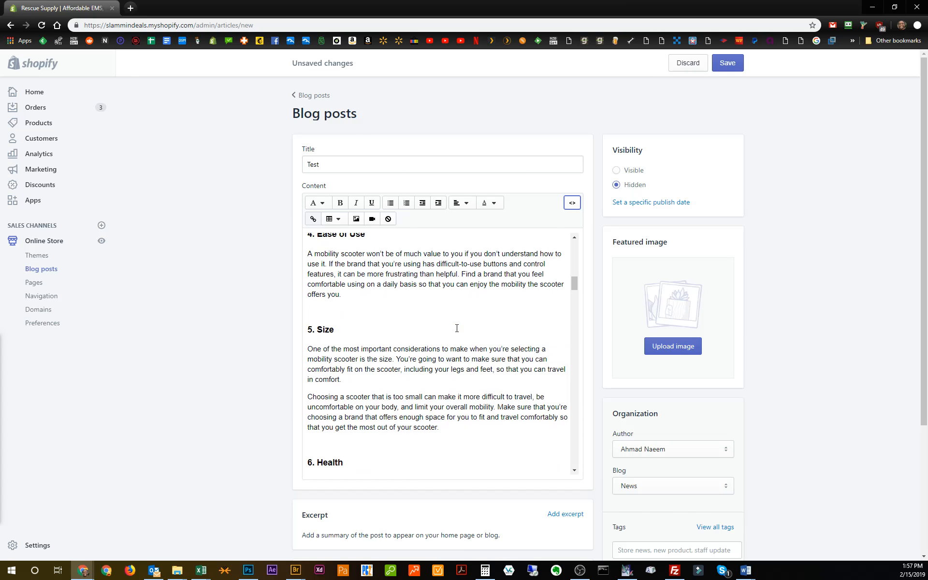
scroll(457, 328, down, 10)
scroll(457, 328, up, 2)
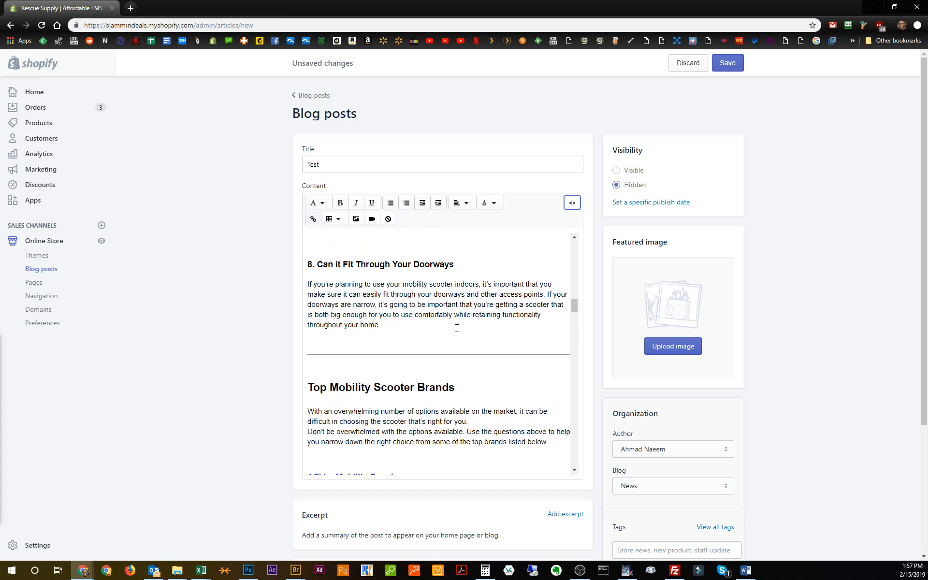
drag(372, 385, 301, 382)
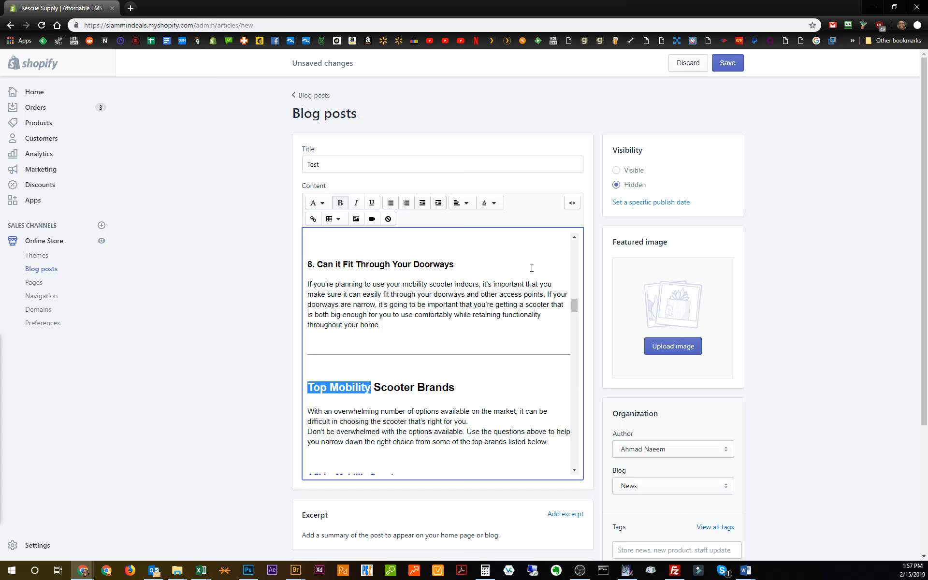
right_click(361, 388)
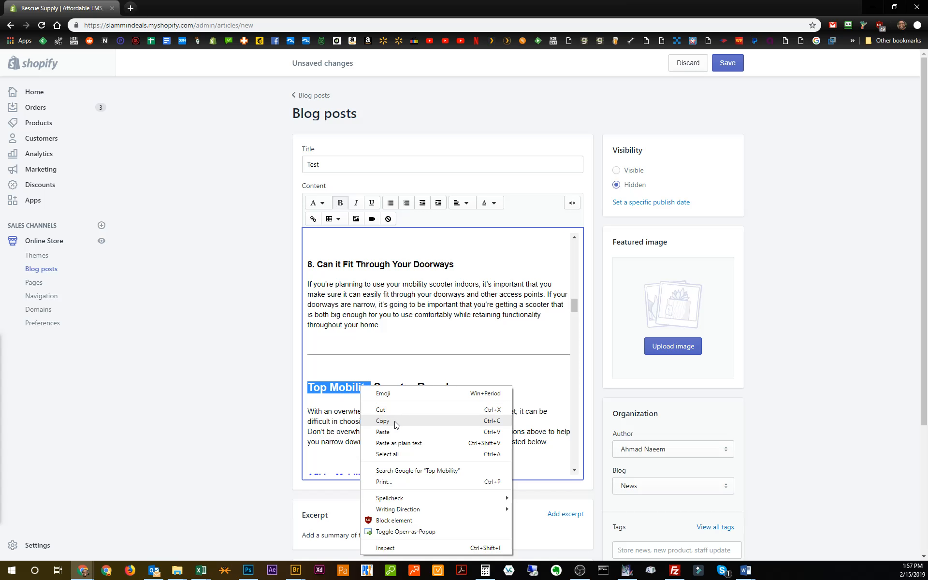
click(394, 423)
click(577, 205)
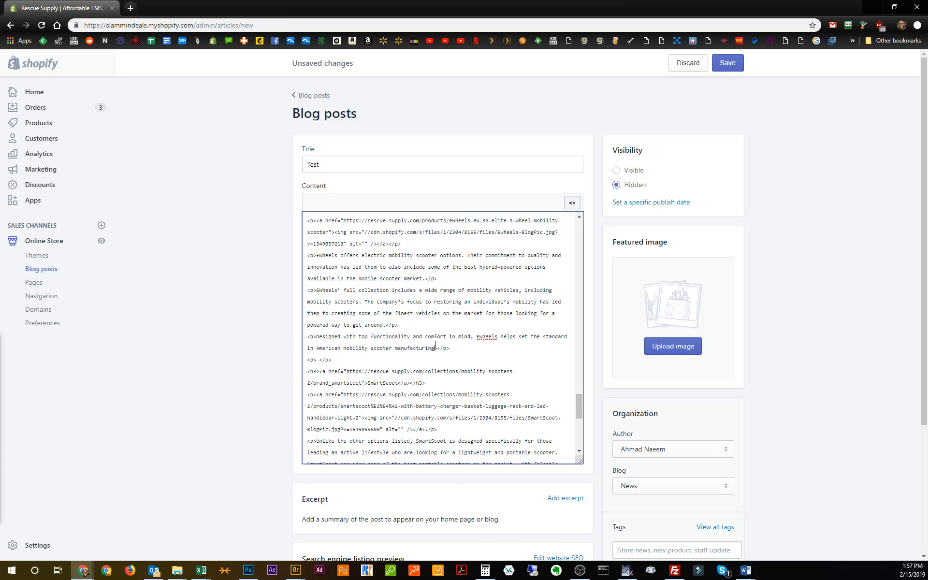
key(ctrl+f)
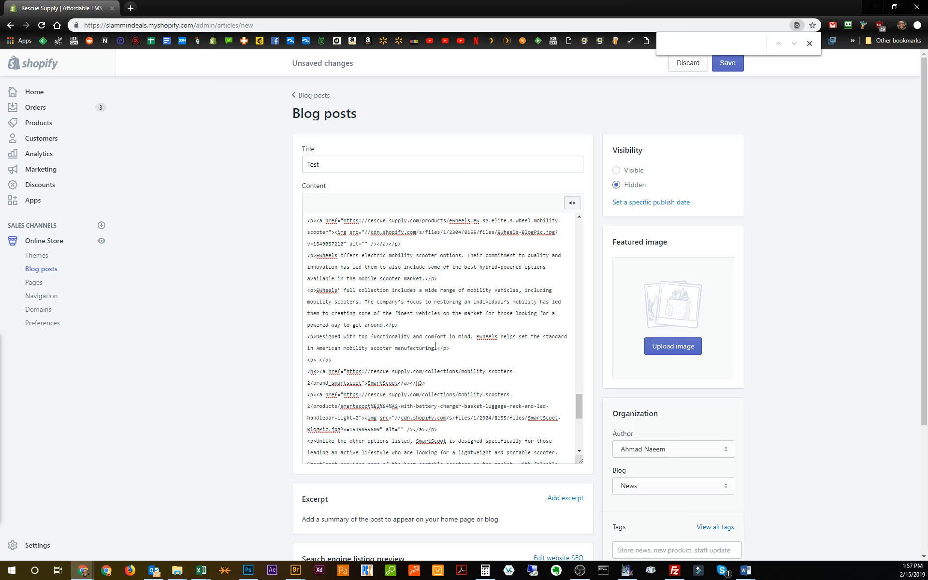
key(ctrl+v)
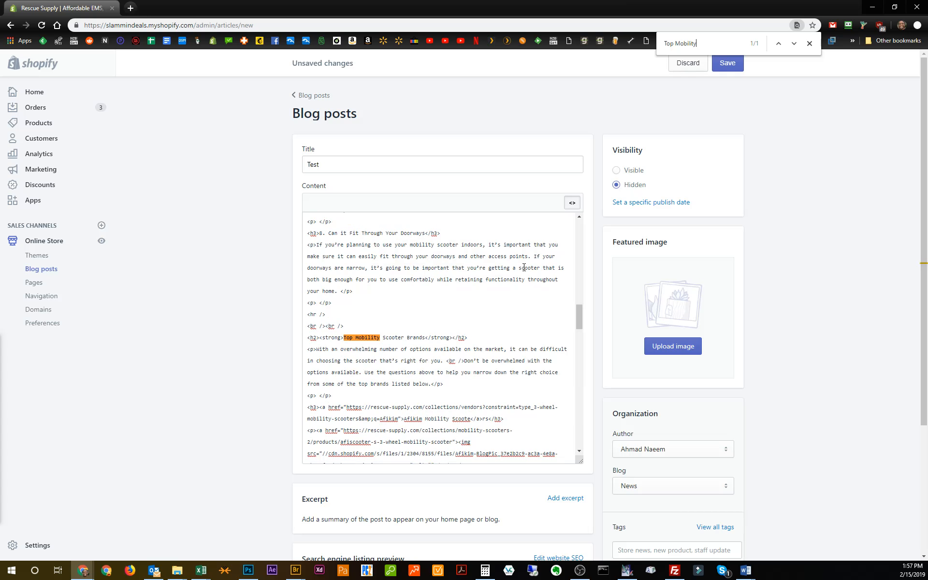
Highlight the <hr /> tag above the heading in the HTML, view its line in the formatted content, and close the search.
click(339, 314)
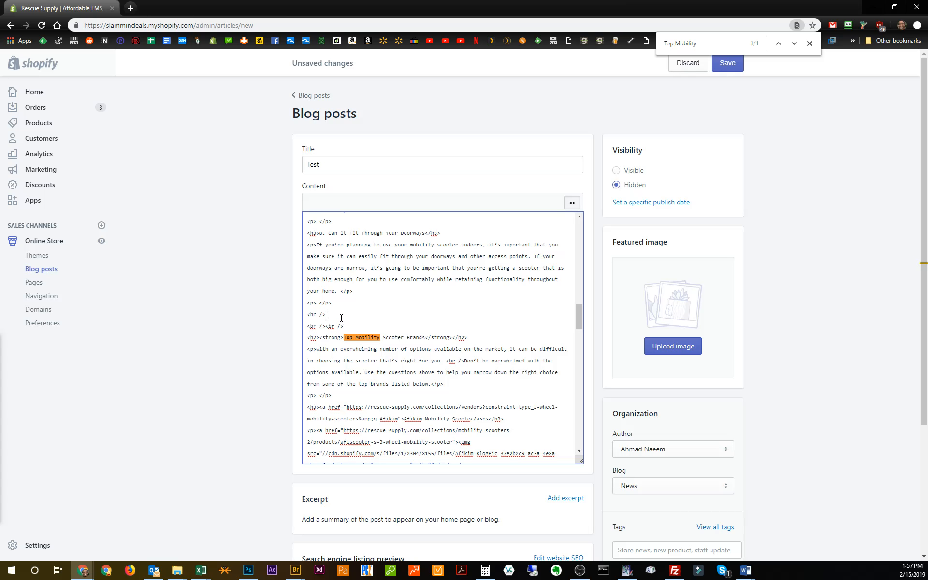
drag(326, 315, 298, 318)
click(572, 203)
drag(574, 249, 580, 307)
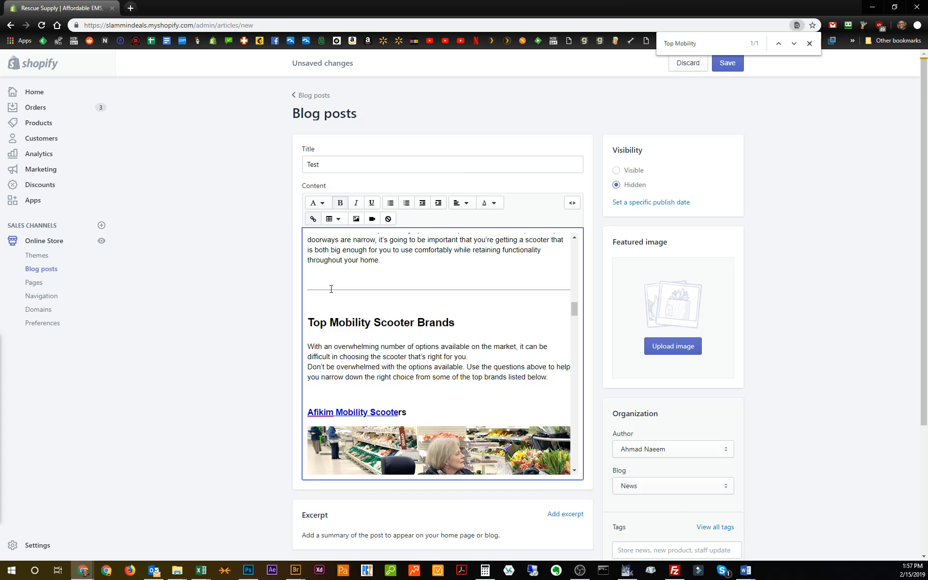
click(810, 43)
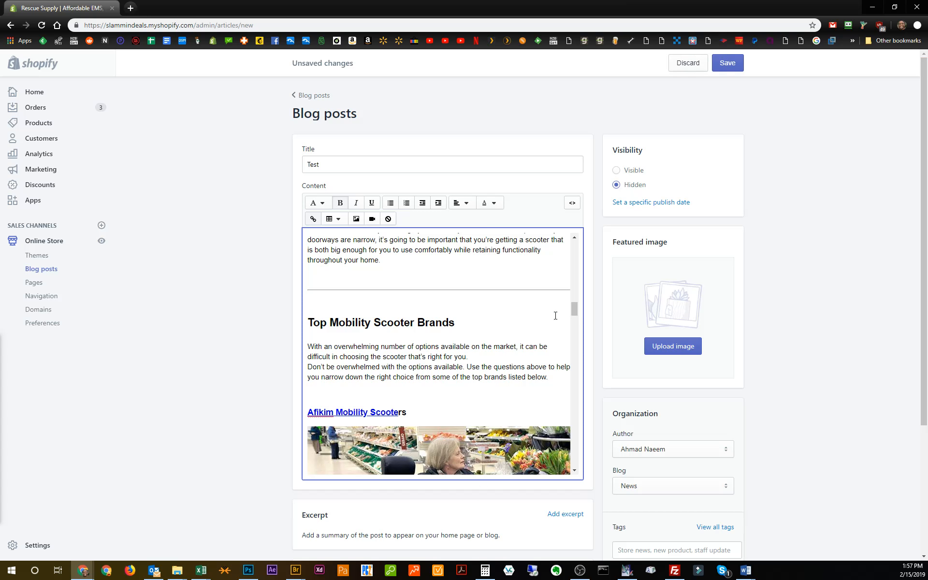
Toggle bold on the heading "Top Mobility Scooter Brands" below the horizontal line.
drag(456, 323, 296, 321)
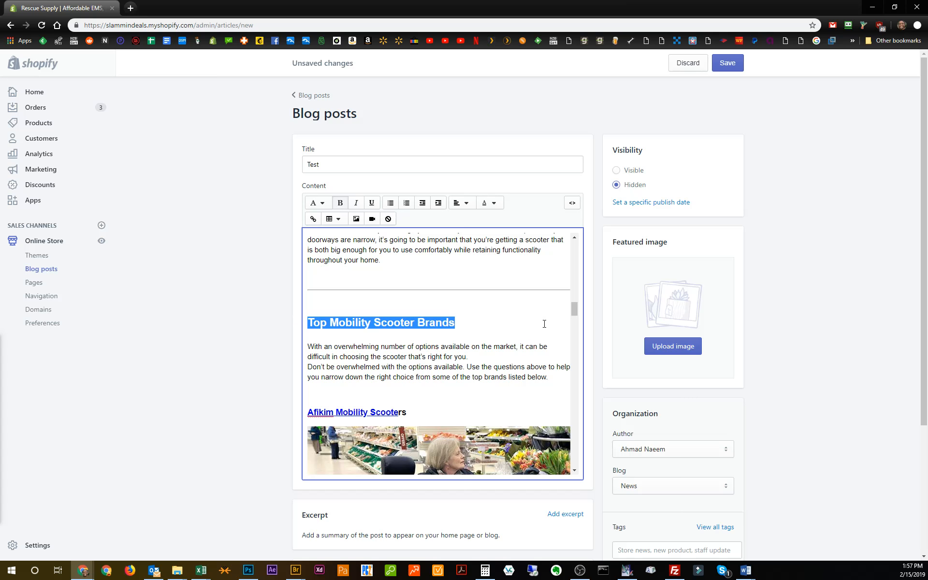
click(340, 203)
click(449, 344)
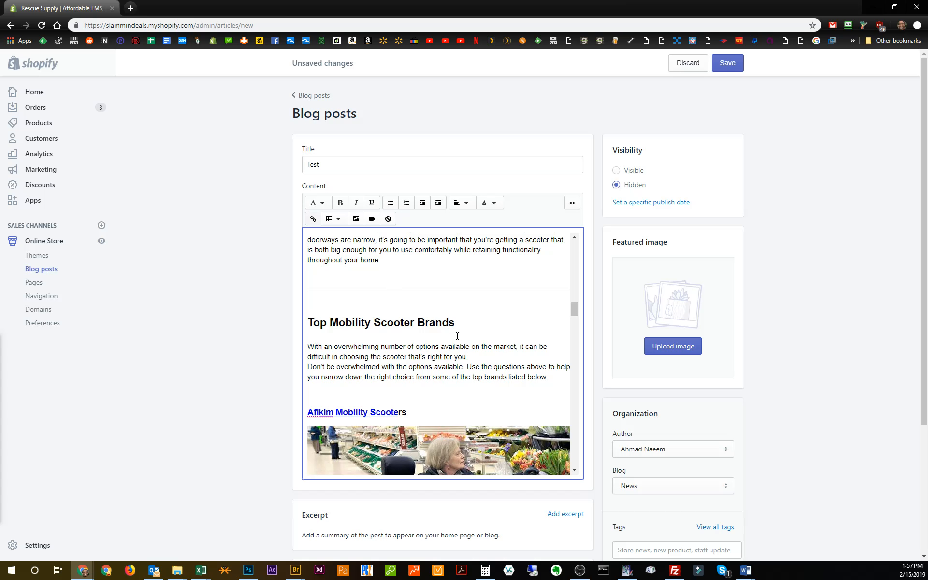
Highlight the heading "The Bottom Line" near the end of the article to examine its formatting.
drag(574, 304, 581, 463)
drag(405, 311, 290, 302)
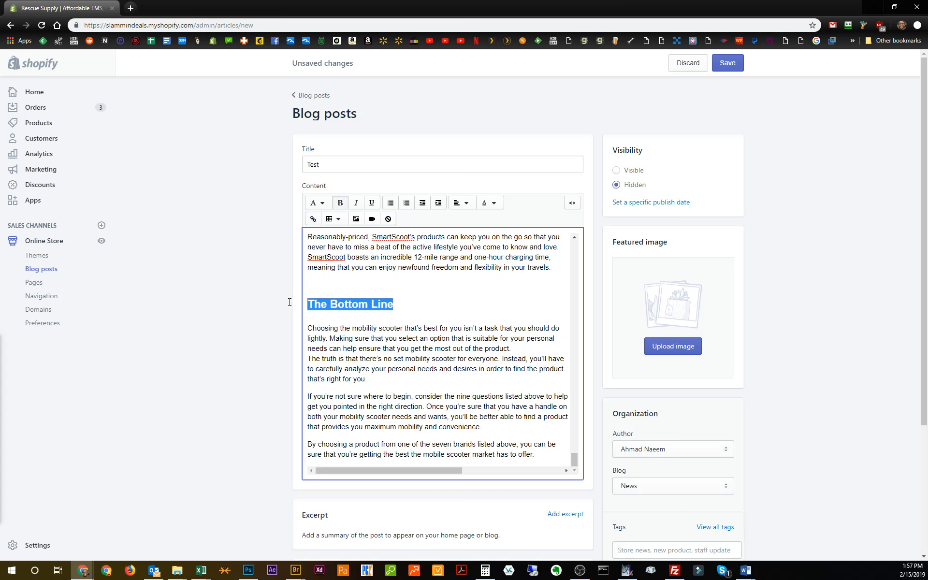
click(447, 316)
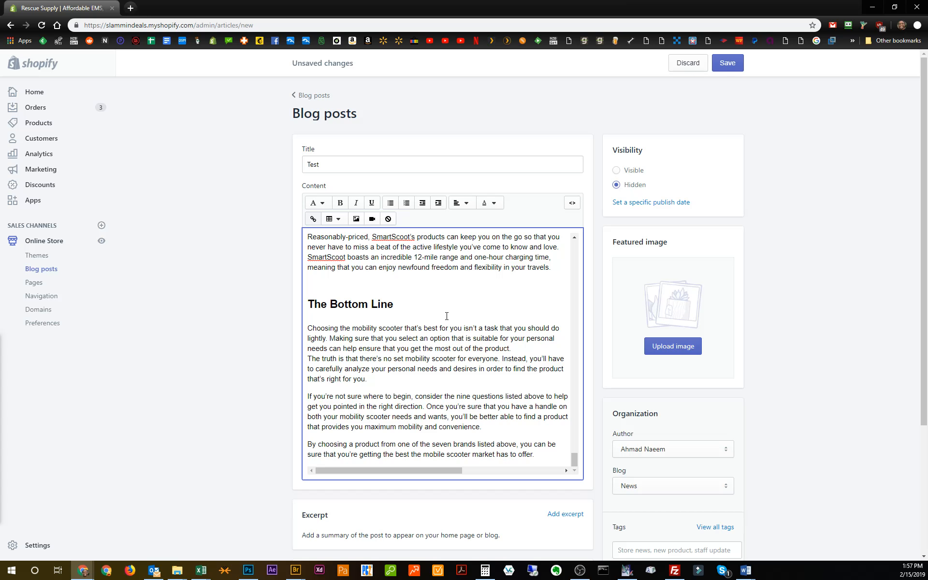